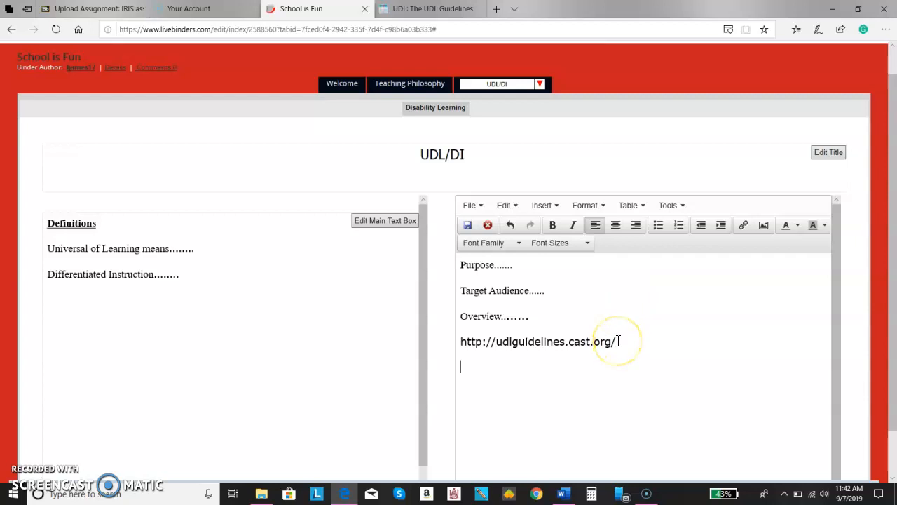
Add an empty line below the UDL guidelines web address in the UDL/DI text box
left_click_drag(618, 341, 462, 341)
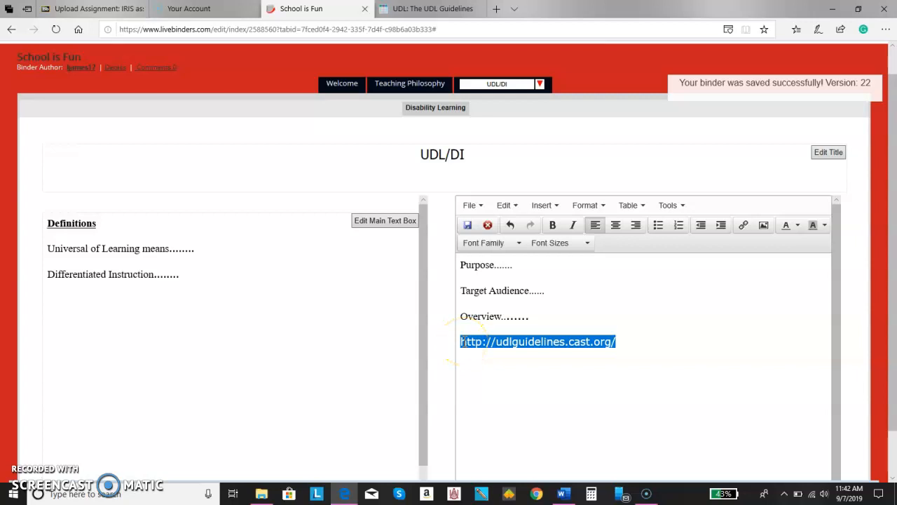
key("Down")
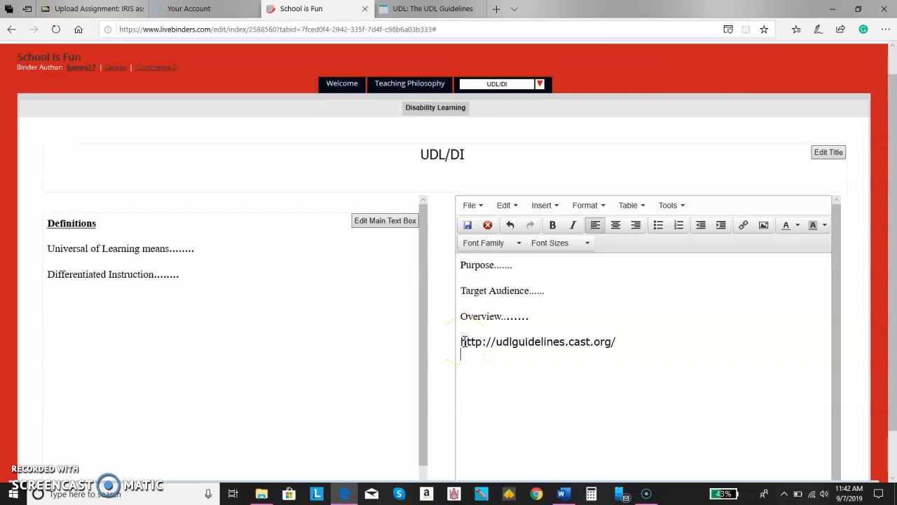
left_click_drag(621, 342, 457, 344)
left_click(616, 356)
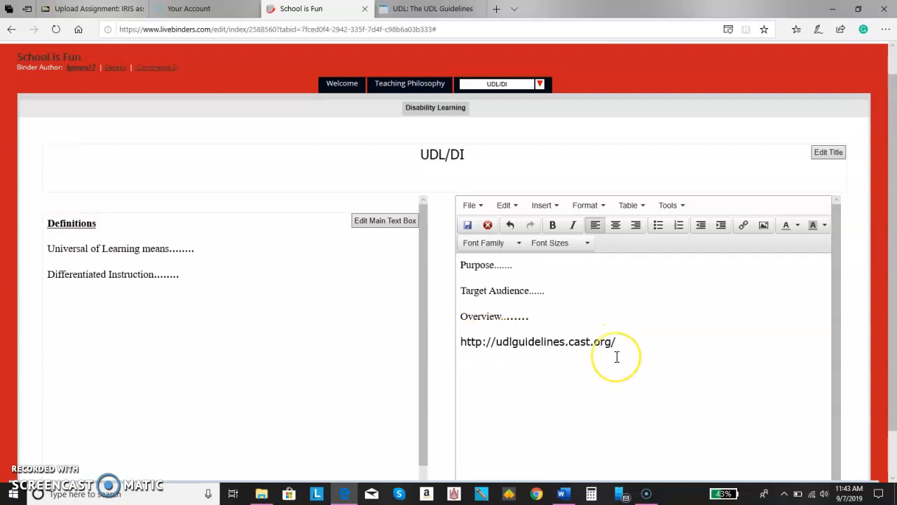
left_click(627, 344)
key("Return")
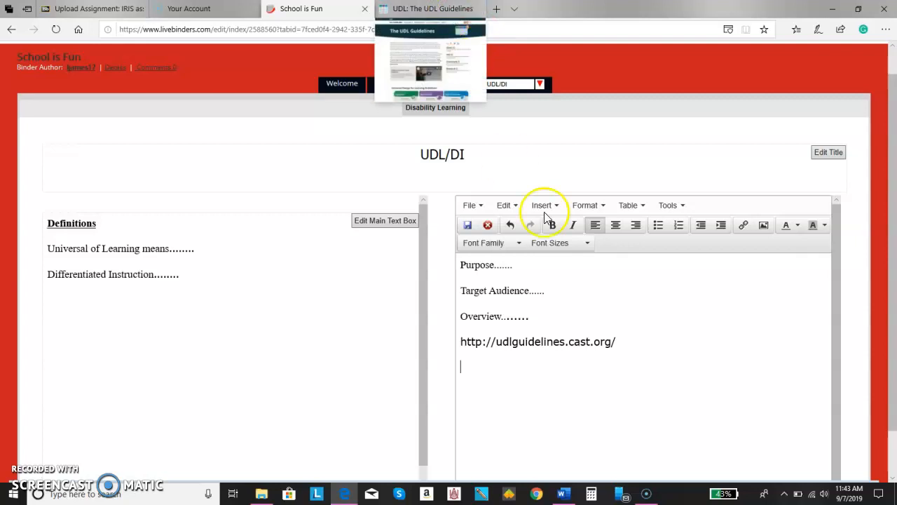
left_click_drag(609, 341, 464, 347)
key("ctrl+c")
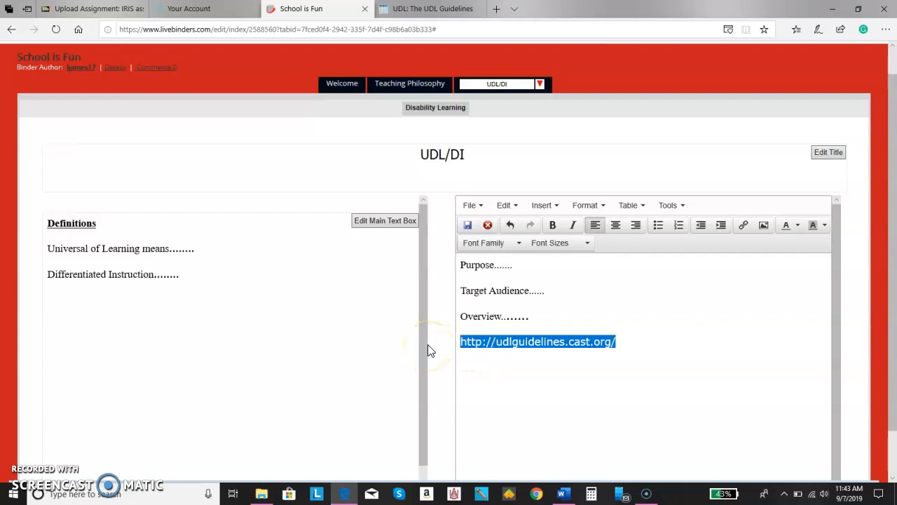
left_click(544, 207)
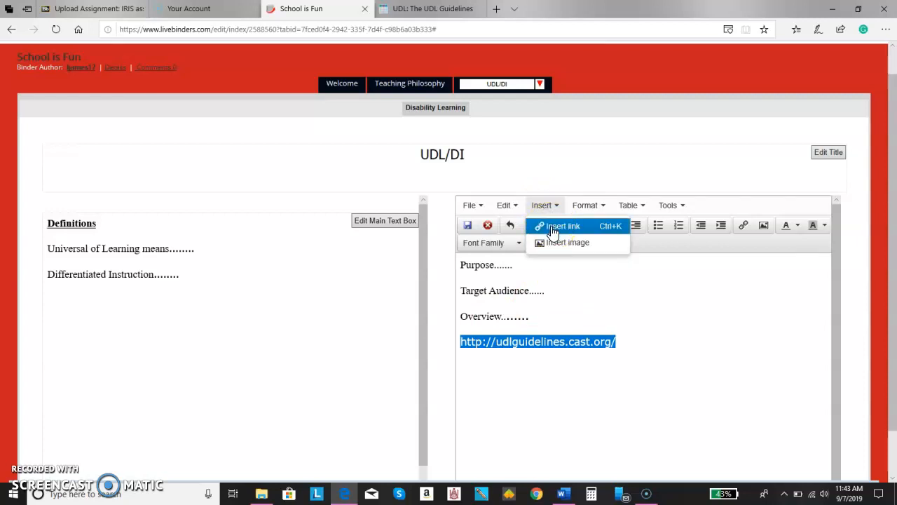
left_click(553, 228)
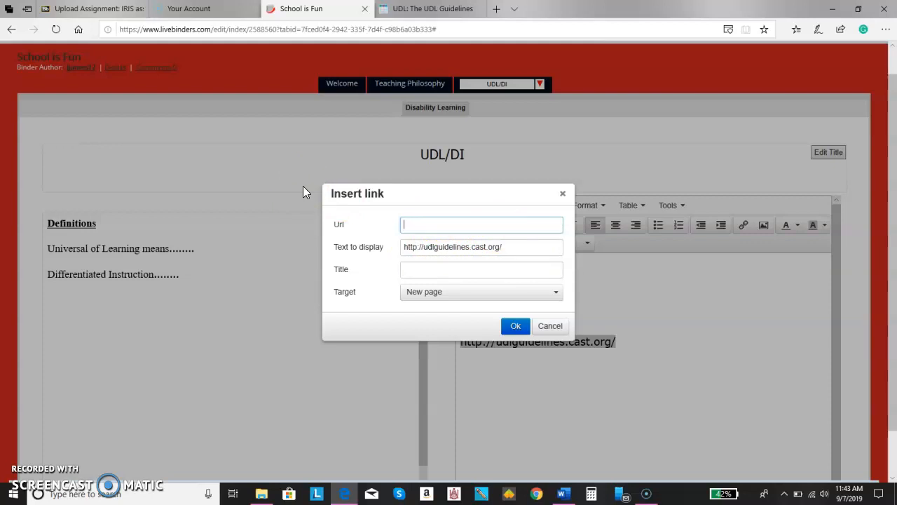
key("ctrl+v")
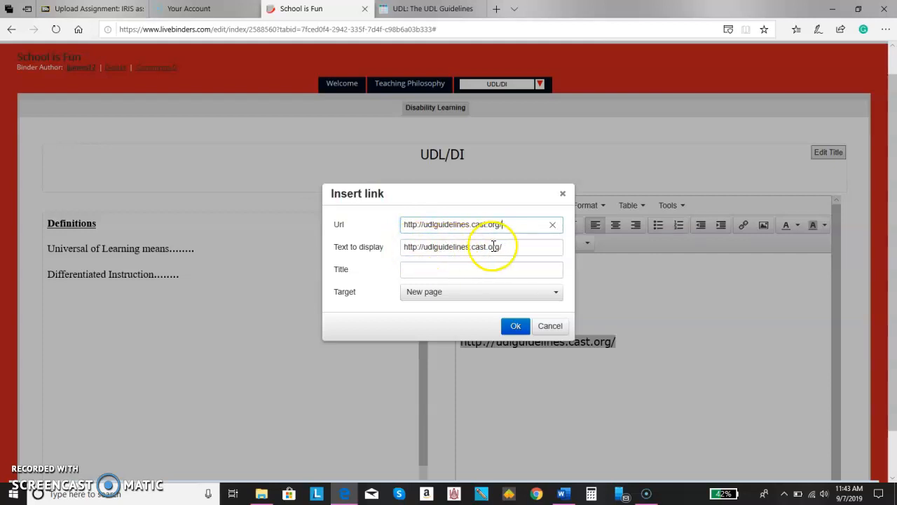
left_click(482, 269)
type("The UDL")
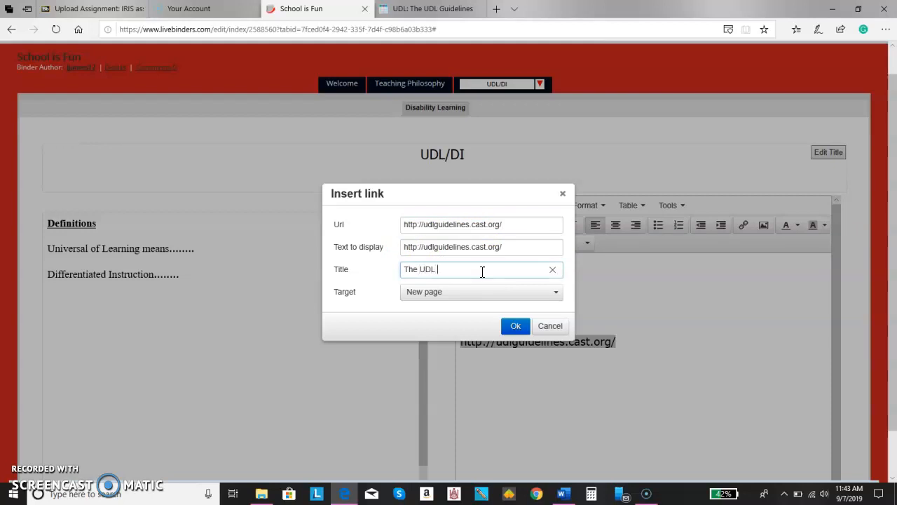
type(" Guidelines")
left_click(516, 326)
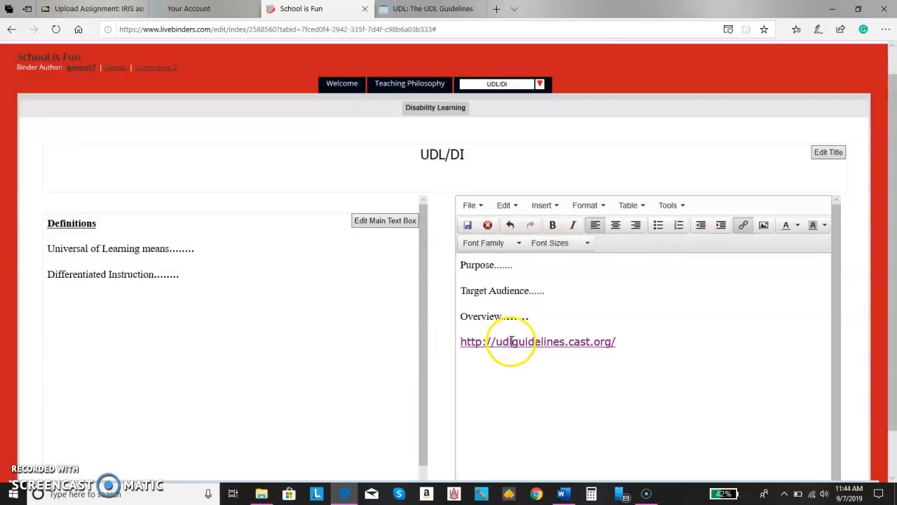
mouse_move(512, 337)
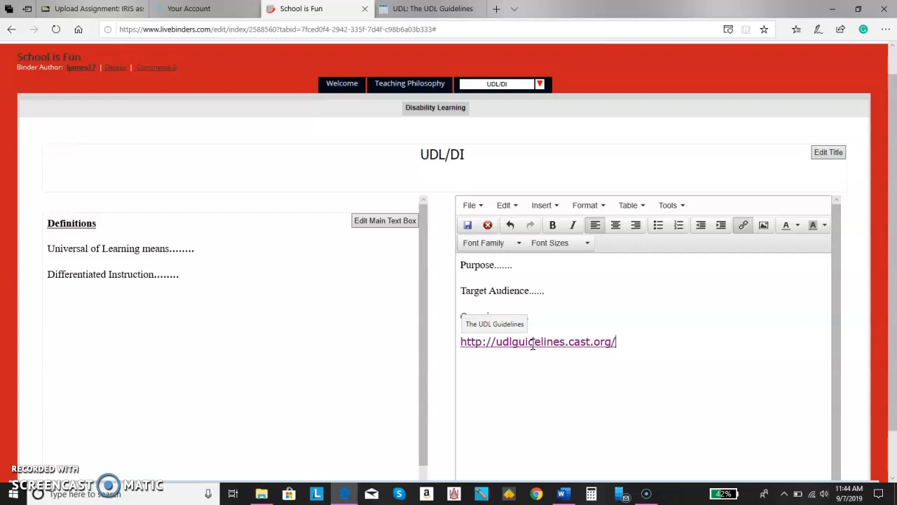
Save the text box changes so the link appears, then save the whole binder
left_click(481, 206)
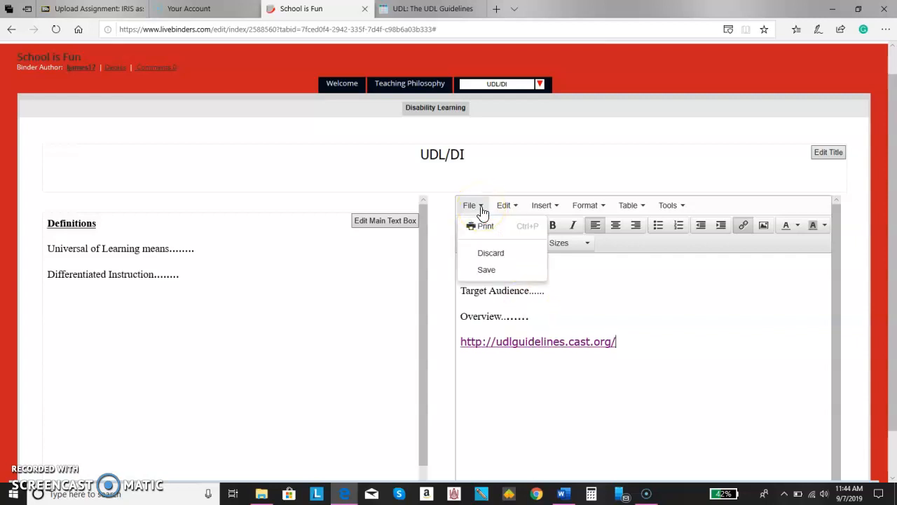
left_click(487, 270)
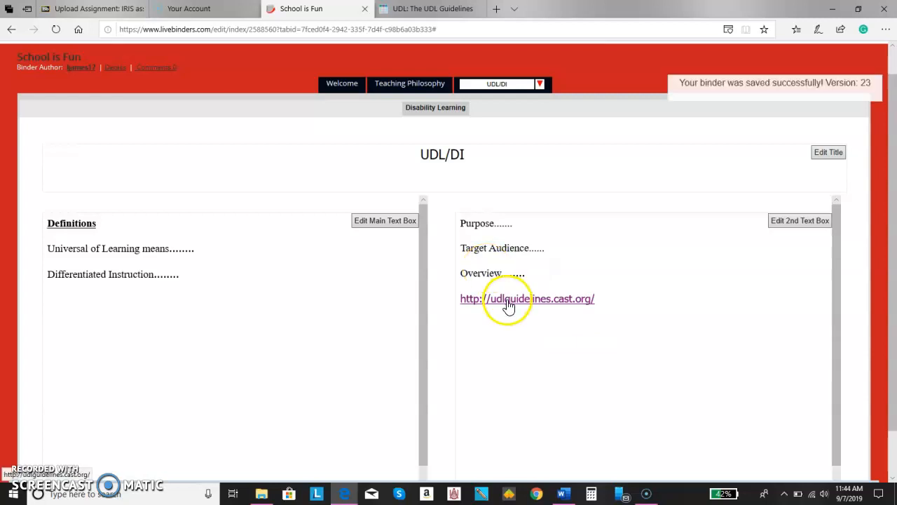
scroll(894, 248, "up", 2)
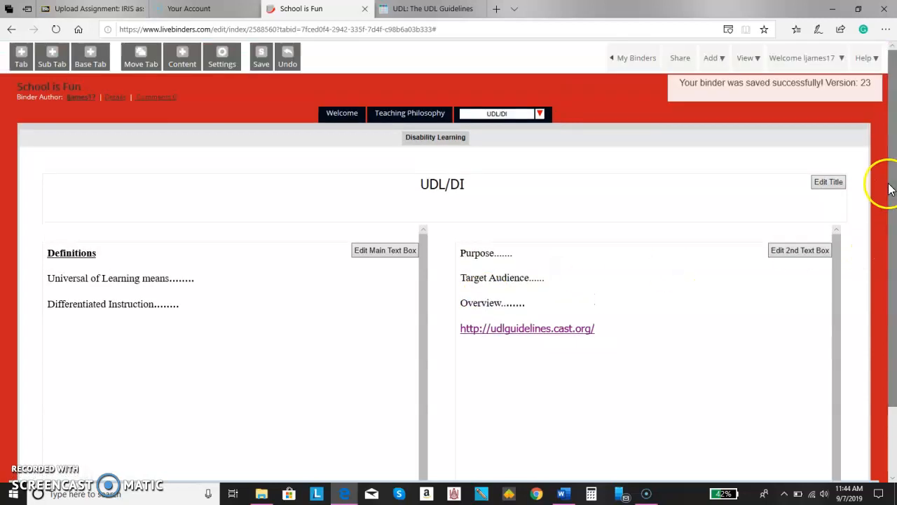
left_click(262, 61)
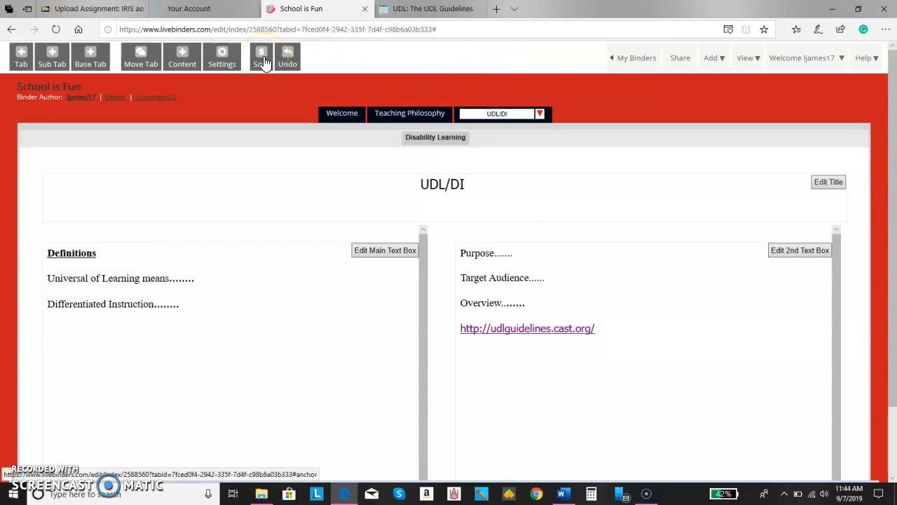
left_click(262, 60)
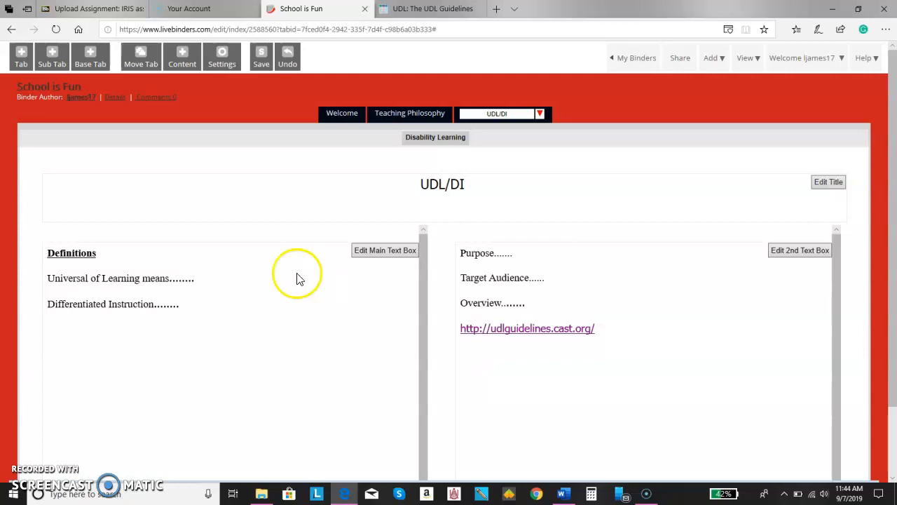
In the binder cover settings, choose school_is_fun_poster from Saved Pictures as the upload file
left_click(222, 57)
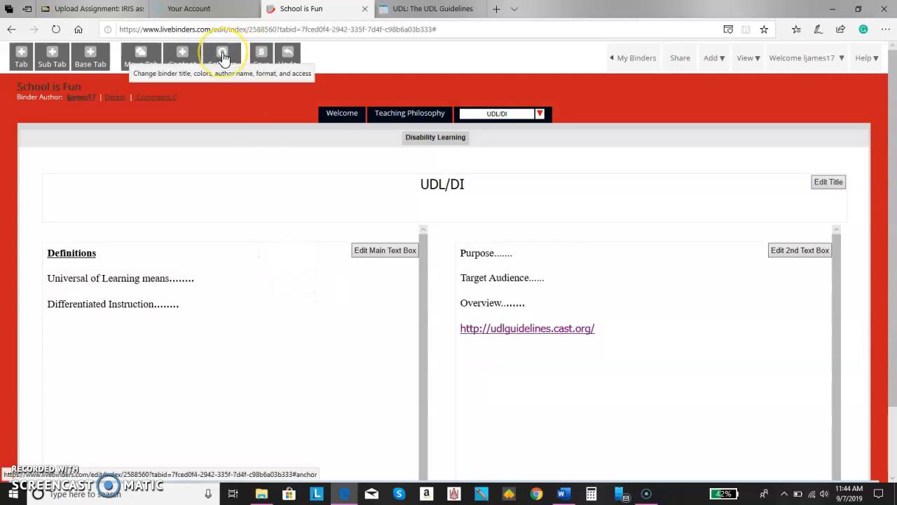
left_click(536, 133)
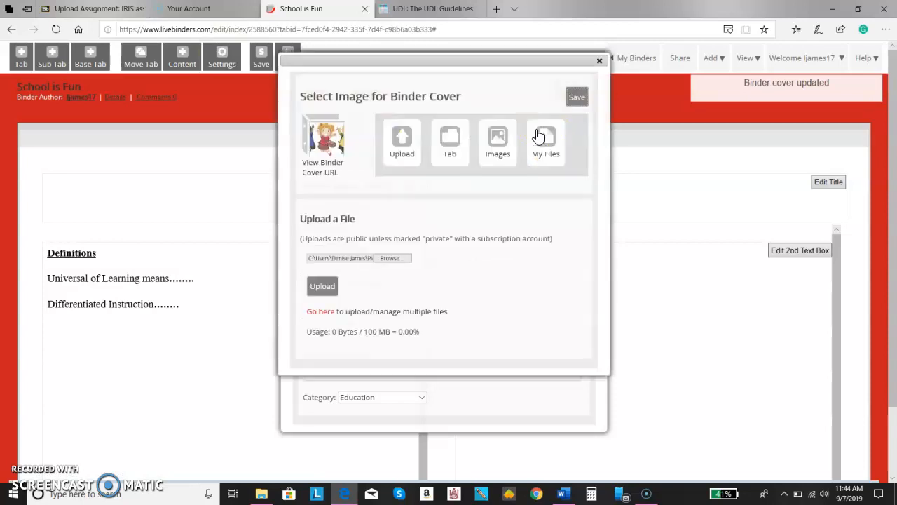
left_click(328, 136)
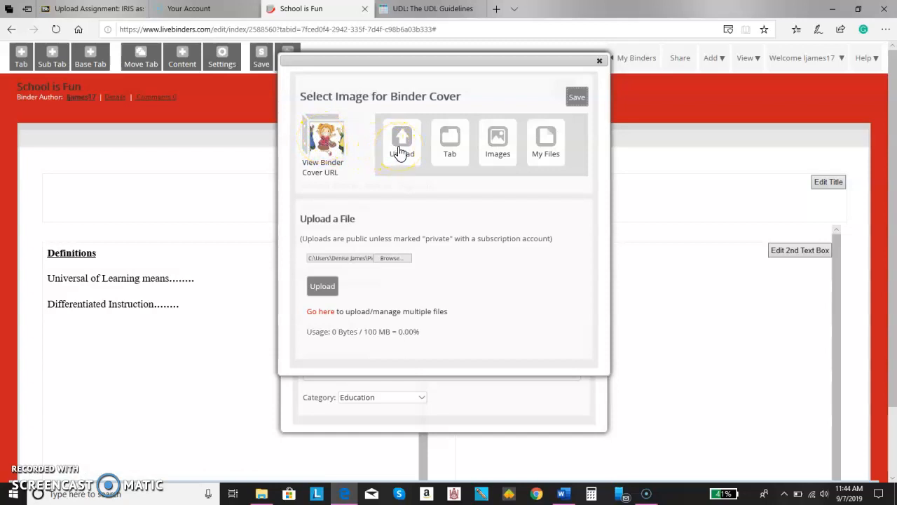
left_click(397, 258)
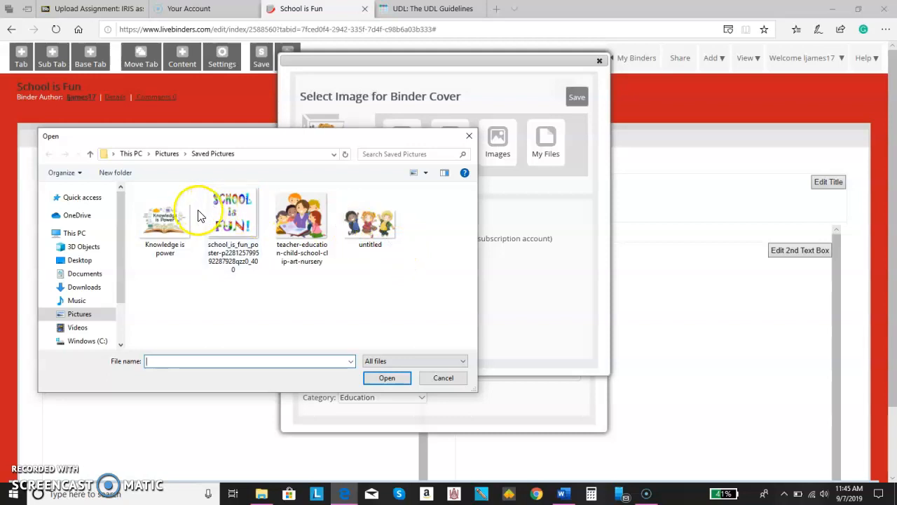
left_click(367, 240)
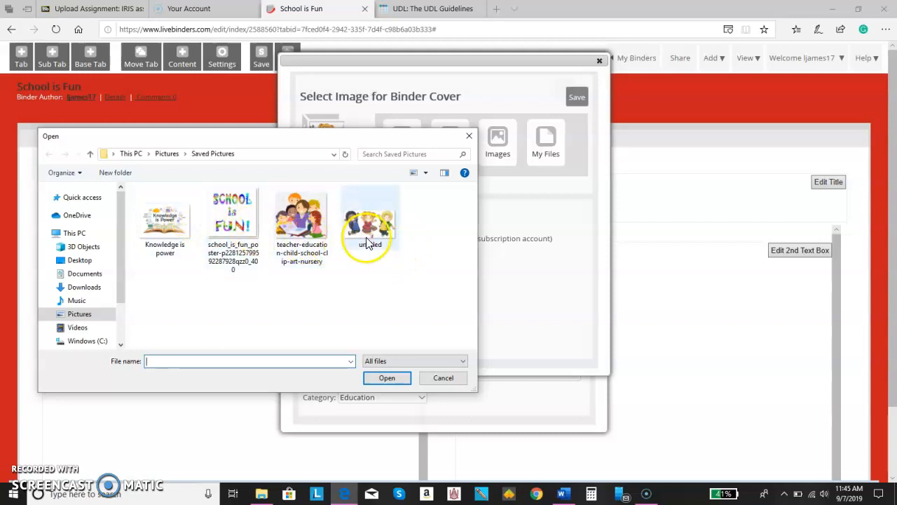
left_click(220, 229)
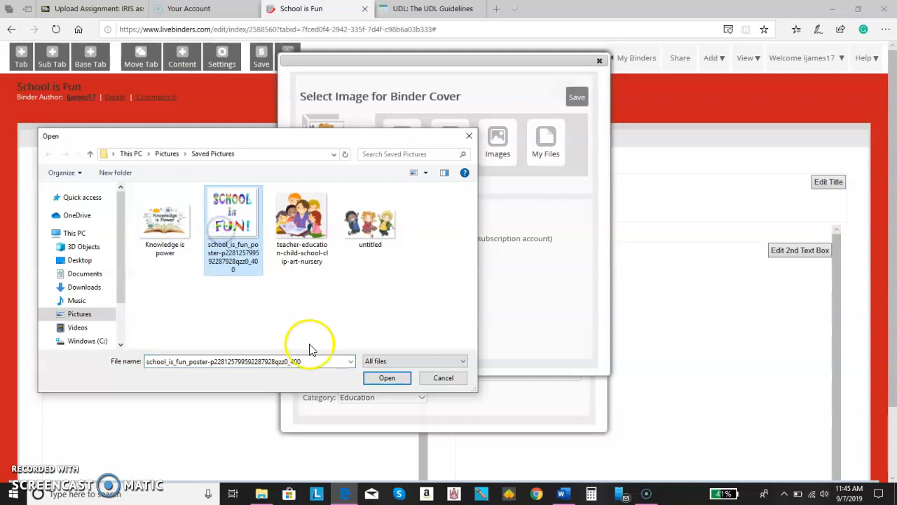
left_click(386, 378)
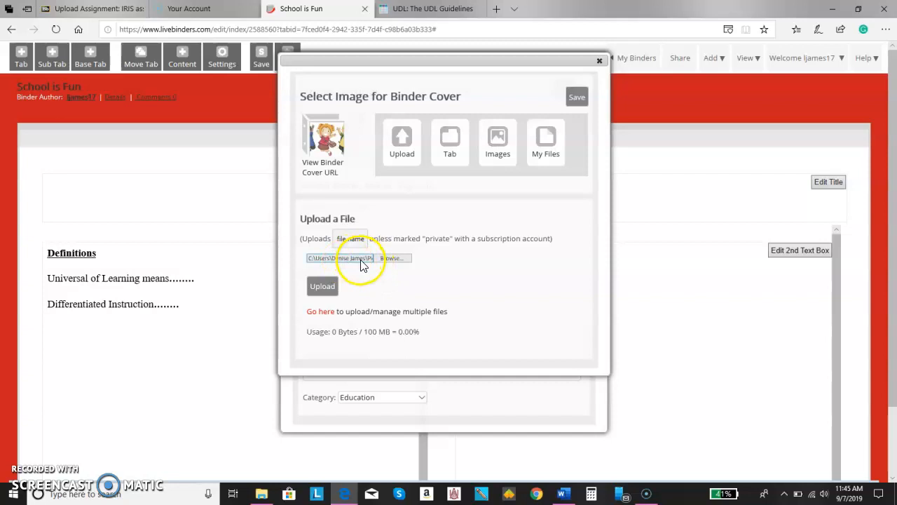
Upload the School is Fun poster as the binder cover, save it, and close the chooser
left_click(321, 290)
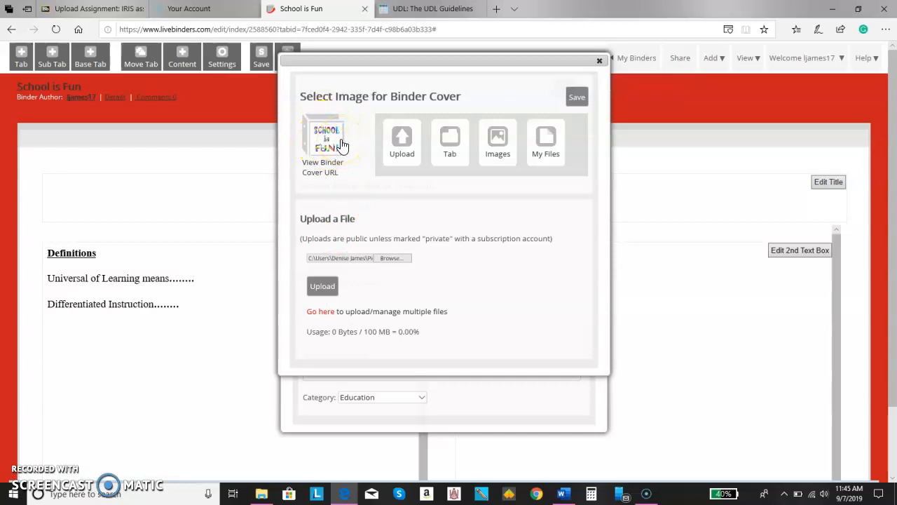
left_click(576, 97)
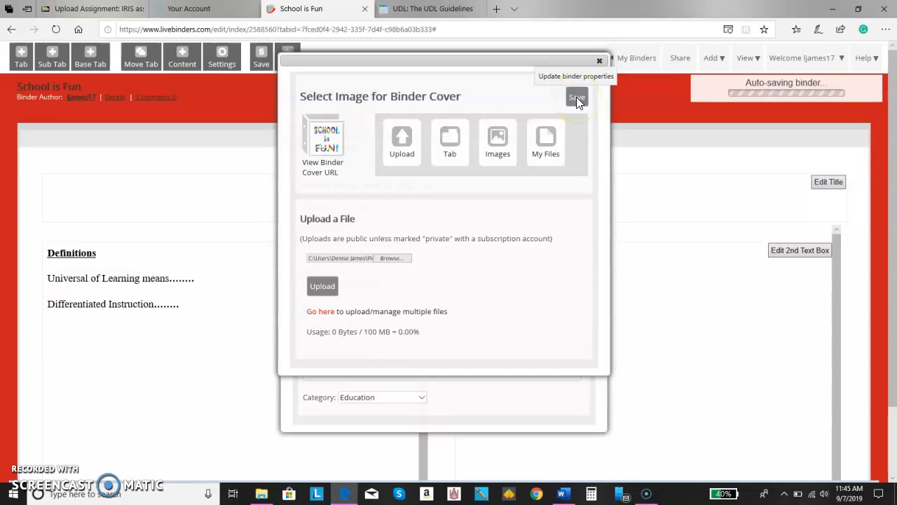
left_click(579, 160)
left_click(588, 209)
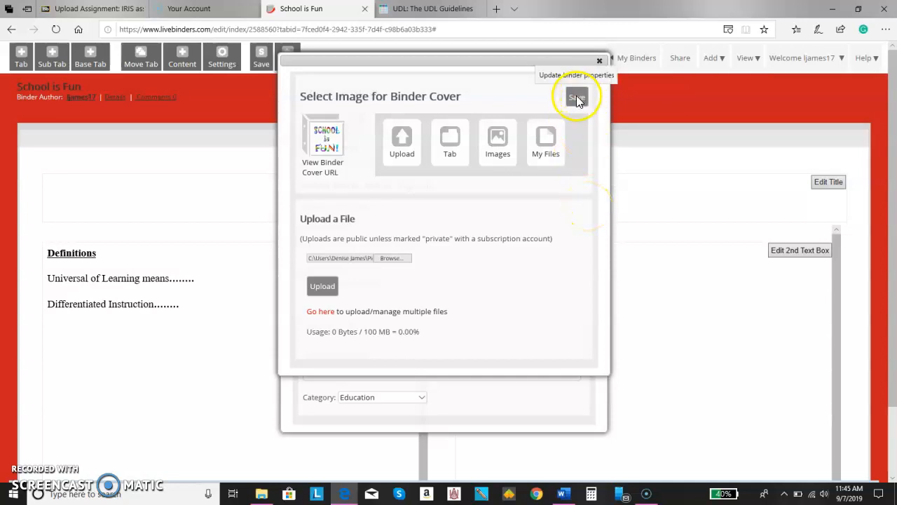
left_click(598, 63)
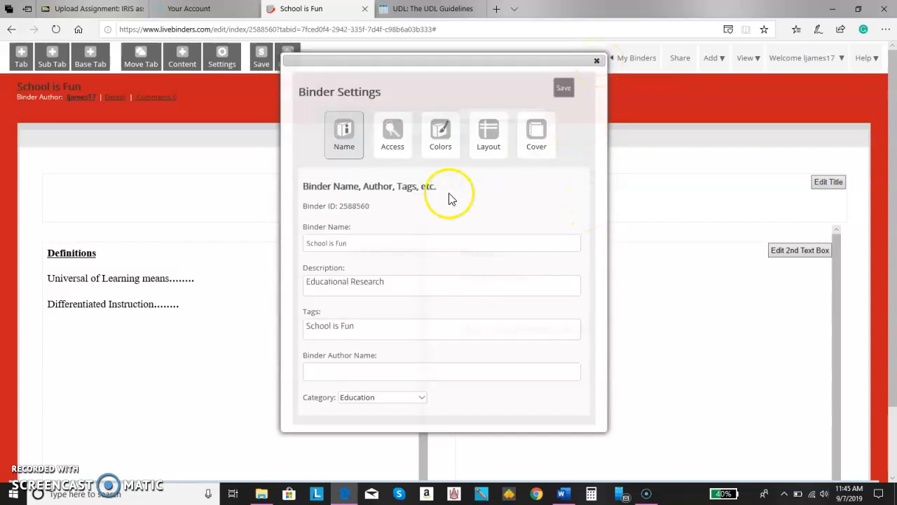
Set the binder's access to Public - Copyable, save it, and close the sharing panel
left_click(391, 141)
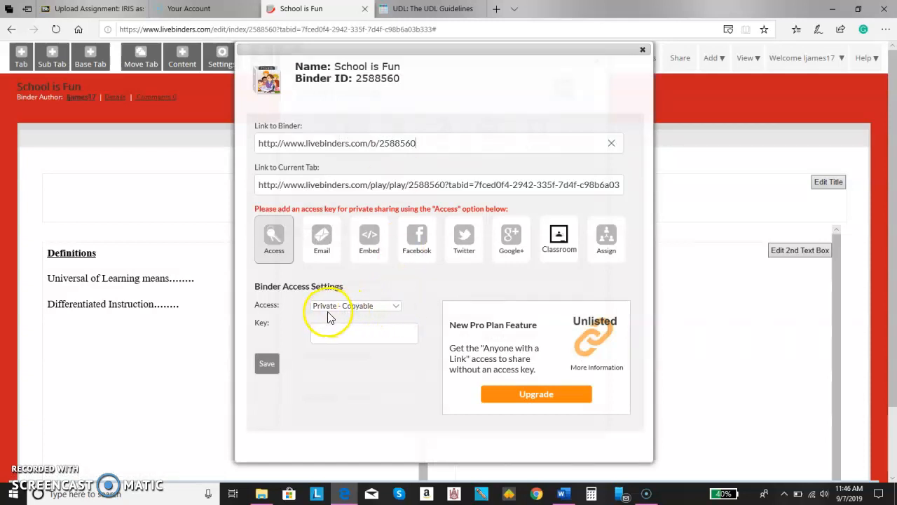
left_click(395, 307)
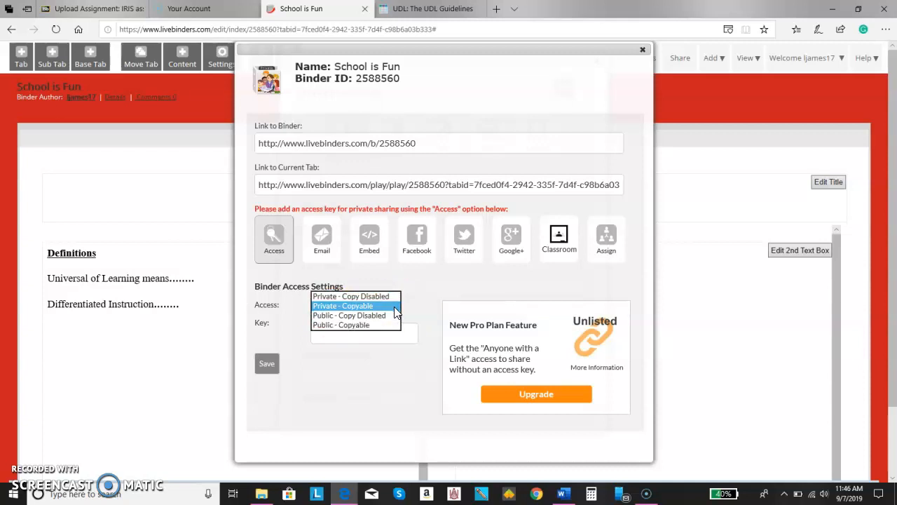
left_click(386, 316)
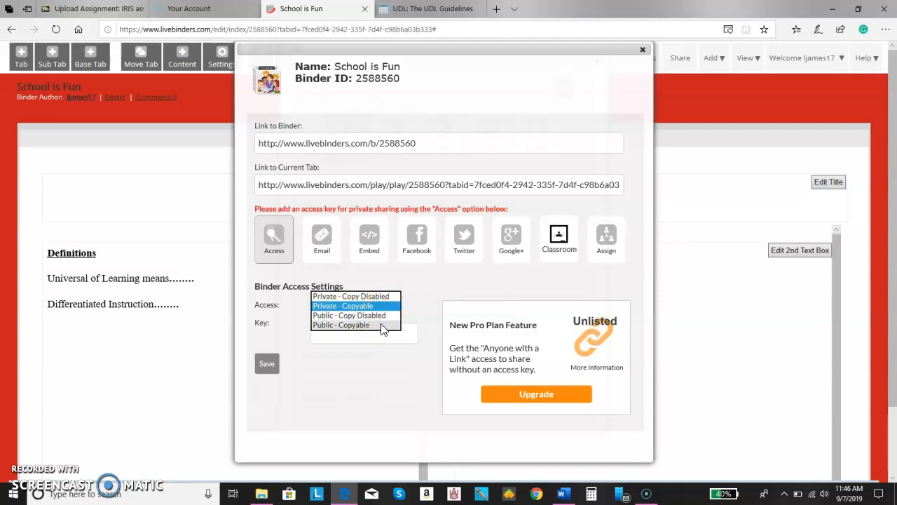
left_click(383, 325)
left_click(267, 364)
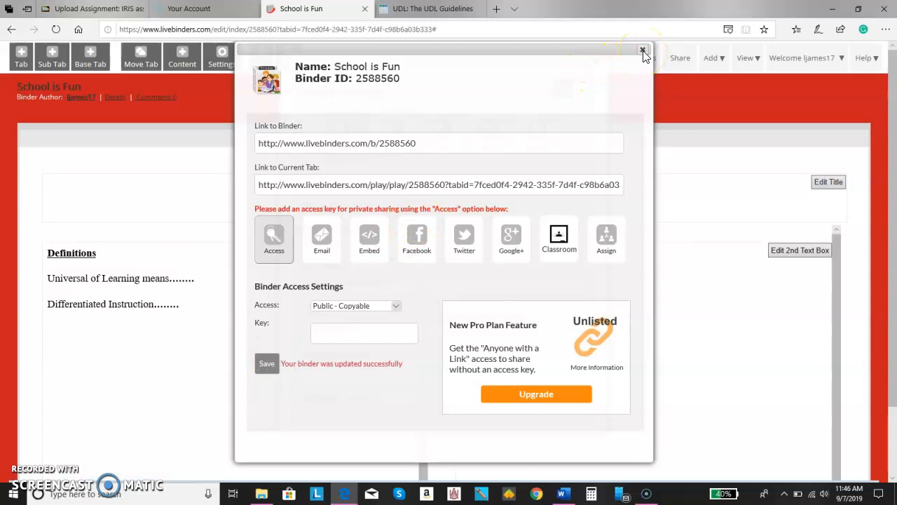
left_click(643, 53)
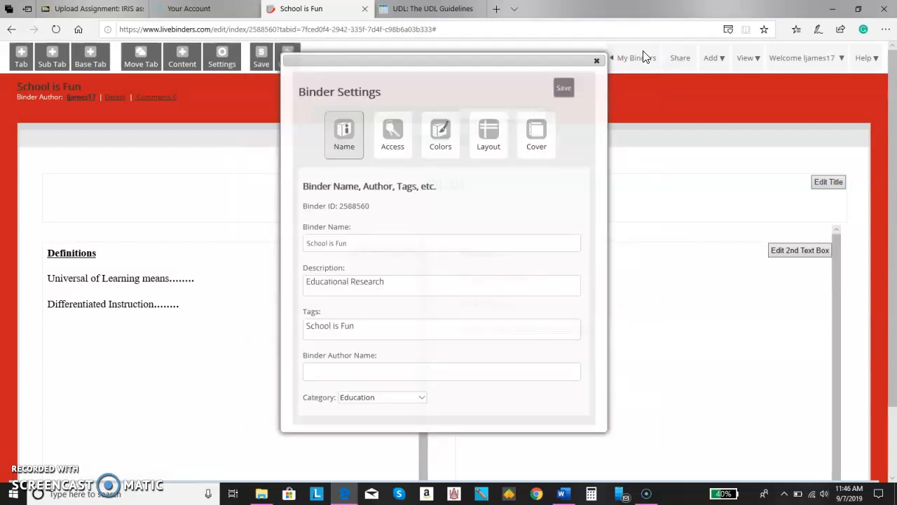
Set the binder background colour to teal #2adeb4
left_click(438, 153)
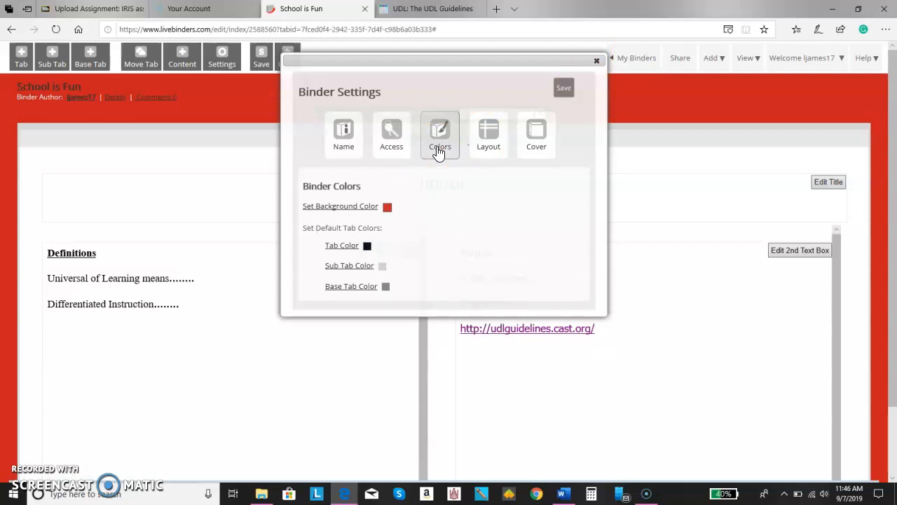
left_click(367, 211)
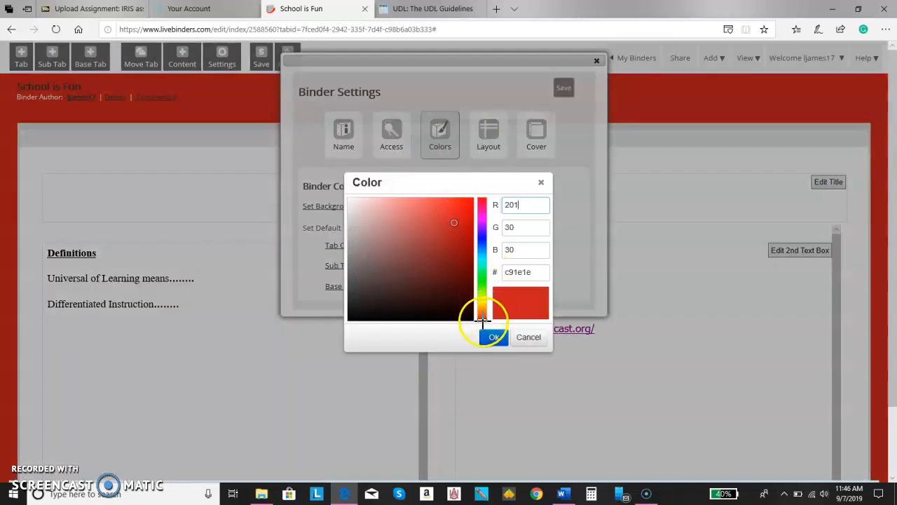
left_click_drag(481, 314, 479, 263)
mouse_move(451, 224)
left_mouse_down()
mouse_move(443, 249)
mouse_move(456, 236)
mouse_move(450, 212)
left_mouse_up()
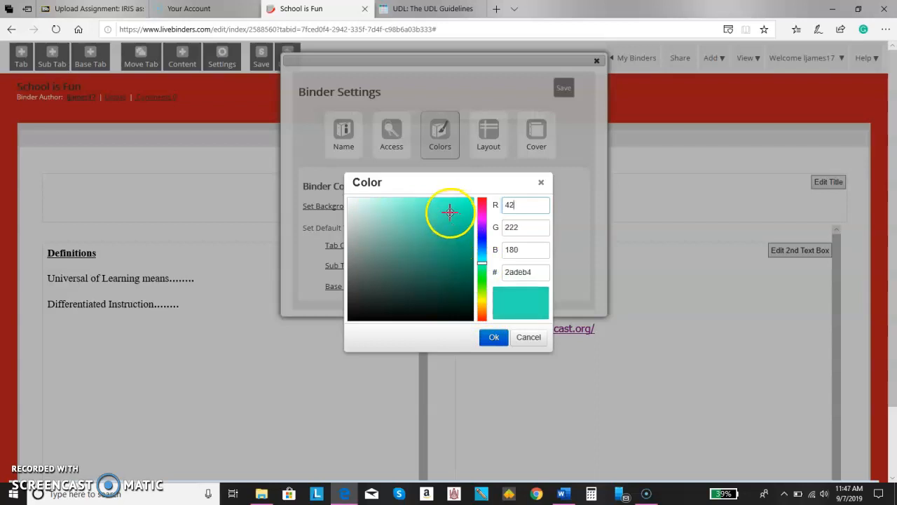
left_click(494, 338)
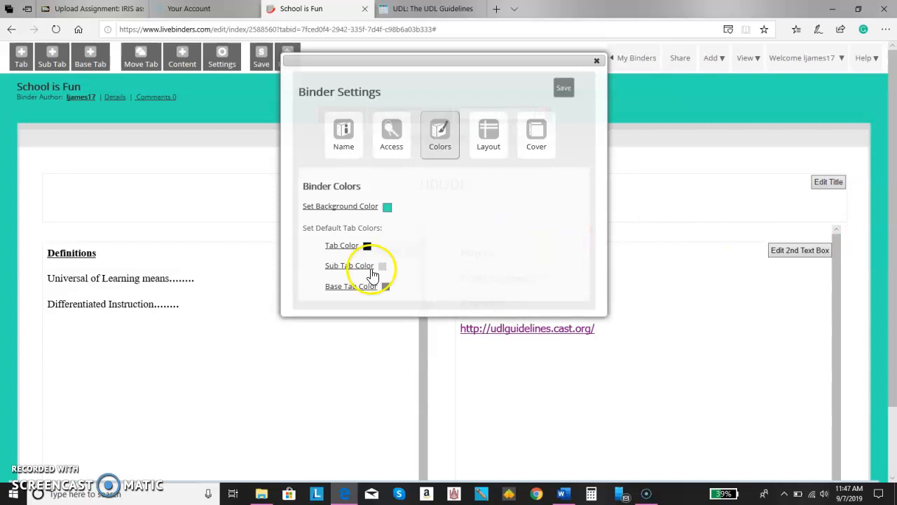
Set the default tab colour to dark blue #12167a and save the binder
left_click(348, 247)
mouse_move(481, 242)
left_mouse_down()
mouse_move(482, 226)
mouse_move(481, 251)
mouse_move(481, 206)
mouse_move(458, 215)
left_mouse_up()
left_click(457, 214)
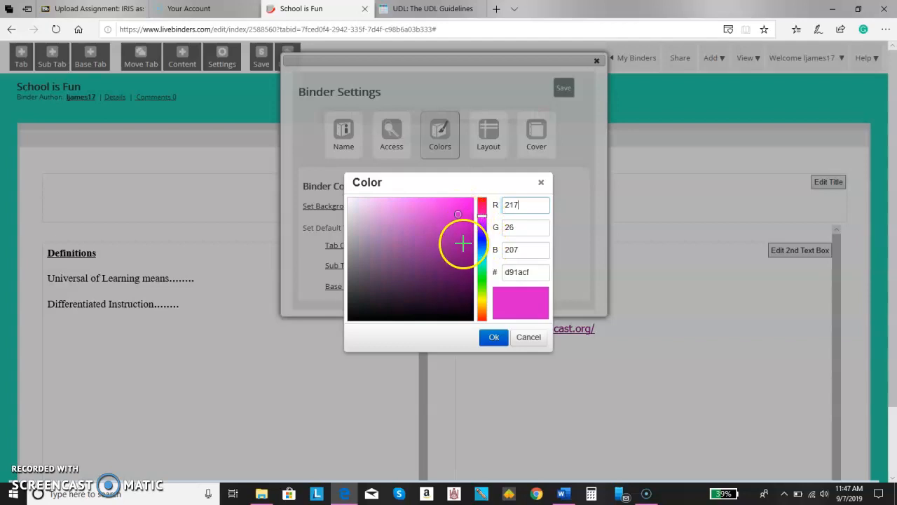
left_click_drag(462, 246, 454, 259)
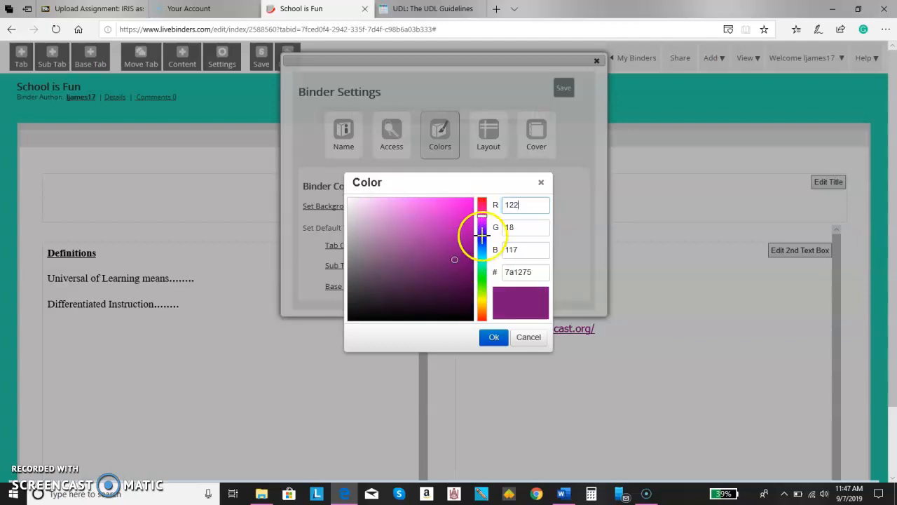
left_click_drag(482, 216, 483, 238)
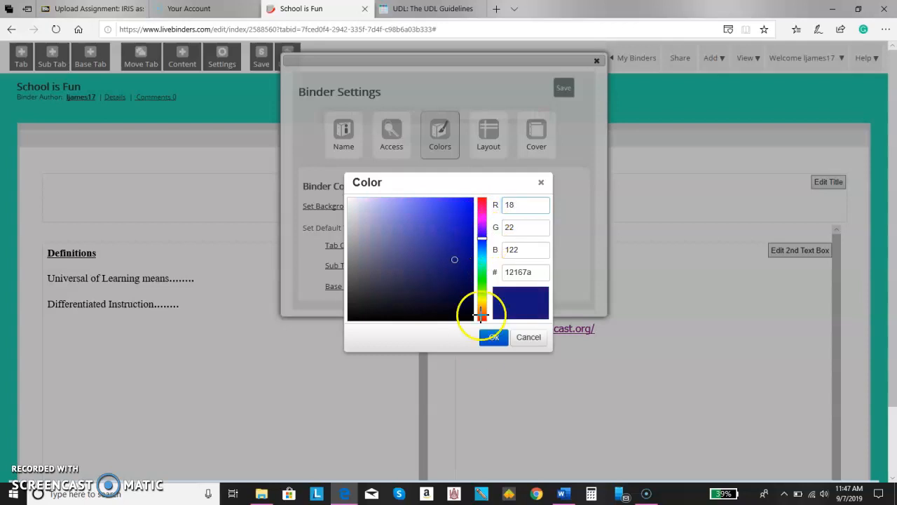
left_click(491, 339)
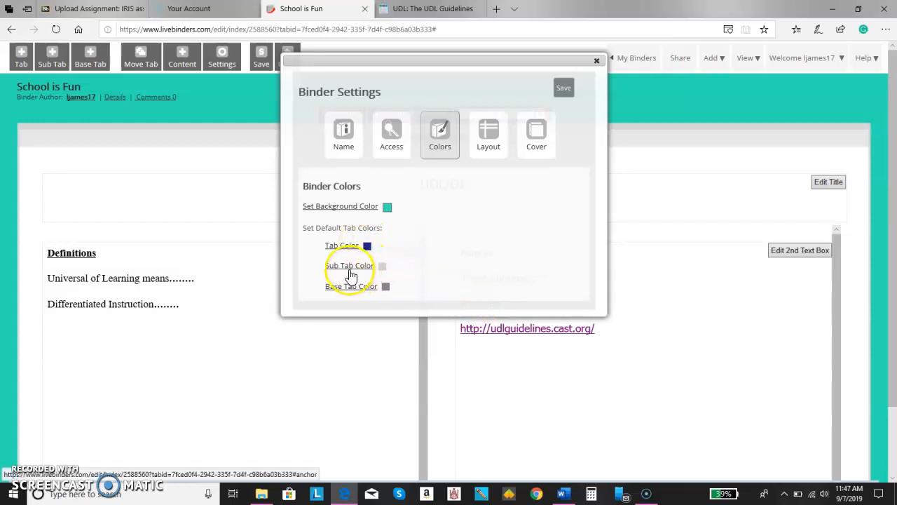
left_click(563, 89)
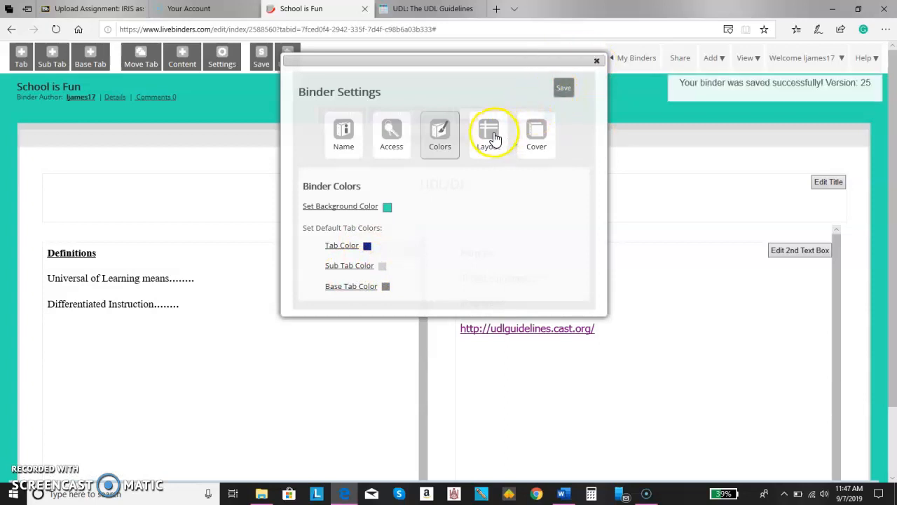
Add a new sub tab under the UDL/DI tab and open the Disability Learning sub tab
left_click(597, 63)
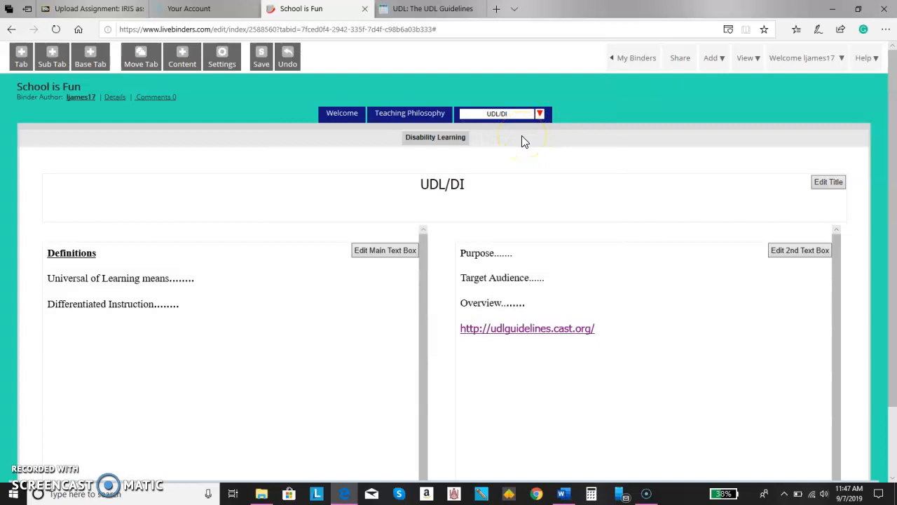
left_click(498, 114)
left_click(52, 56)
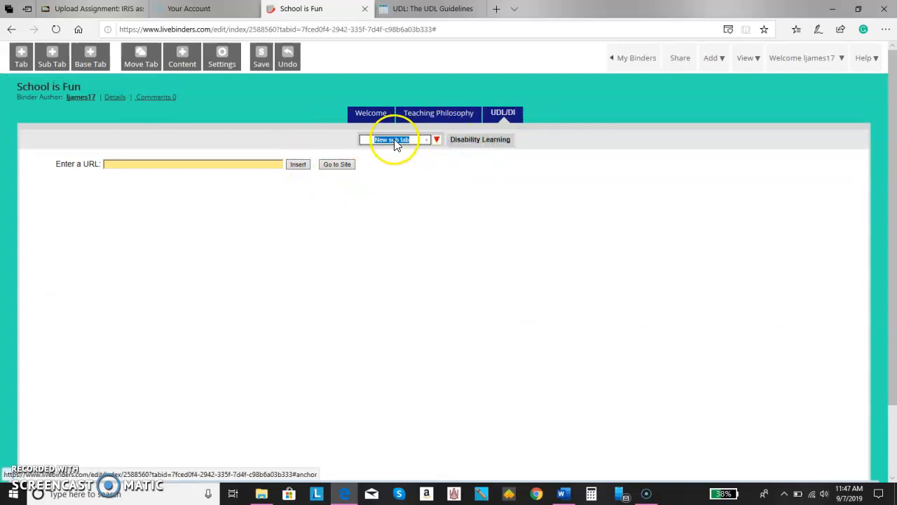
left_click(471, 149)
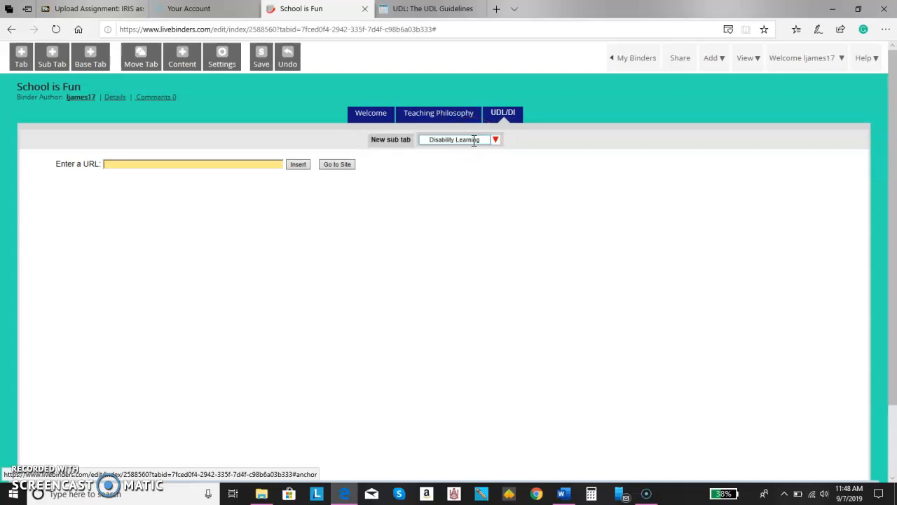
Move the Disability Learning sub tab left, then back right of New sub tab
left_click(496, 142)
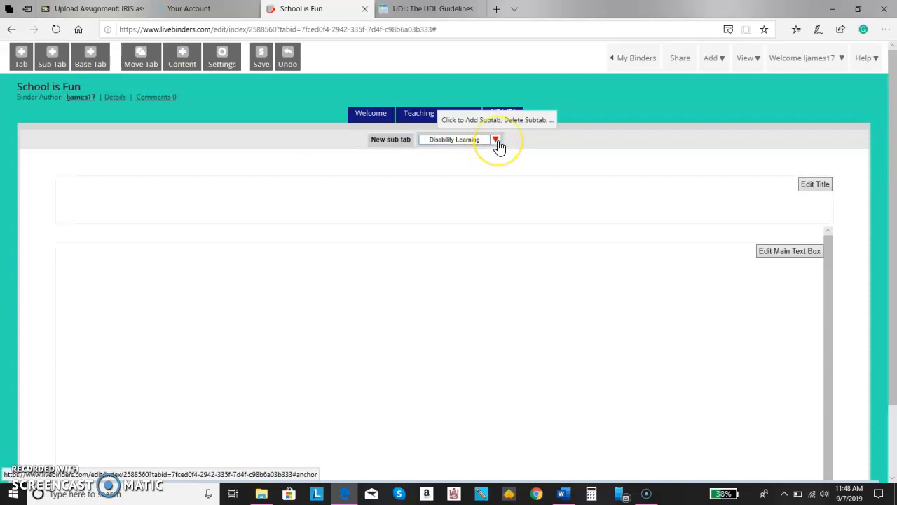
left_click(497, 141)
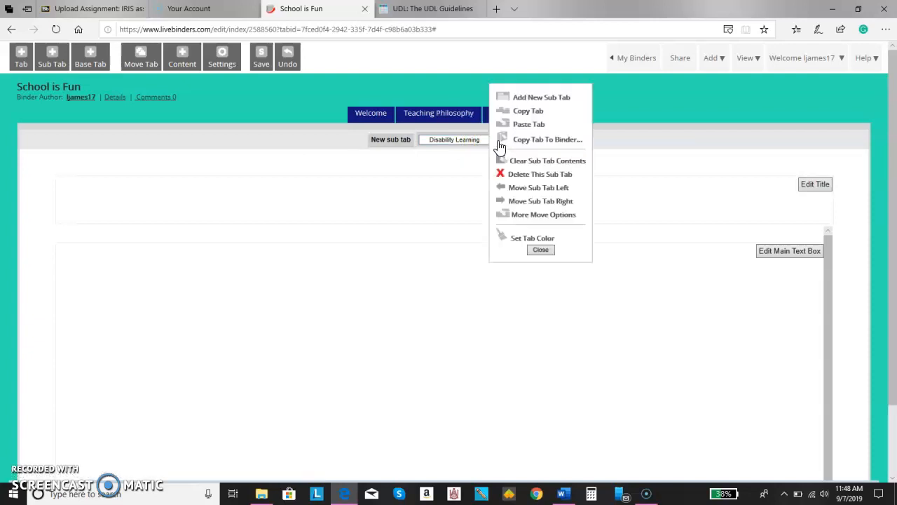
left_click(518, 191)
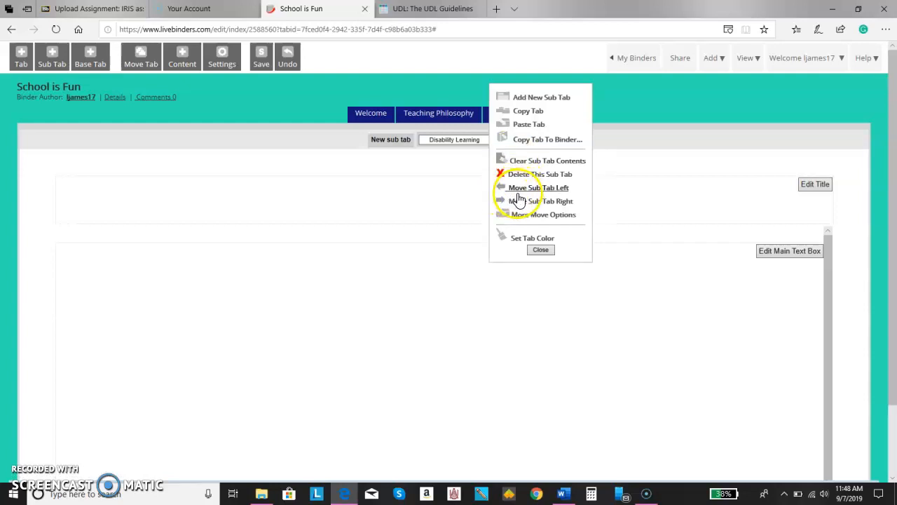
left_click(544, 193)
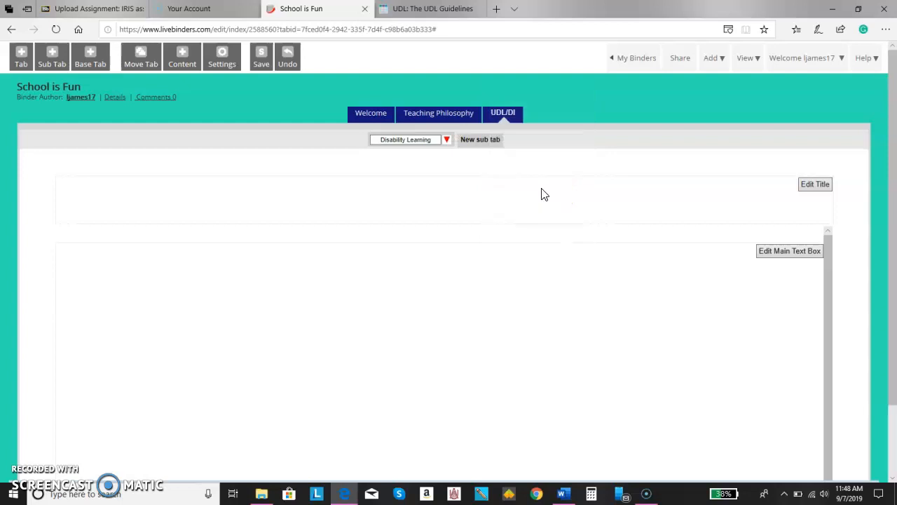
left_click(447, 140)
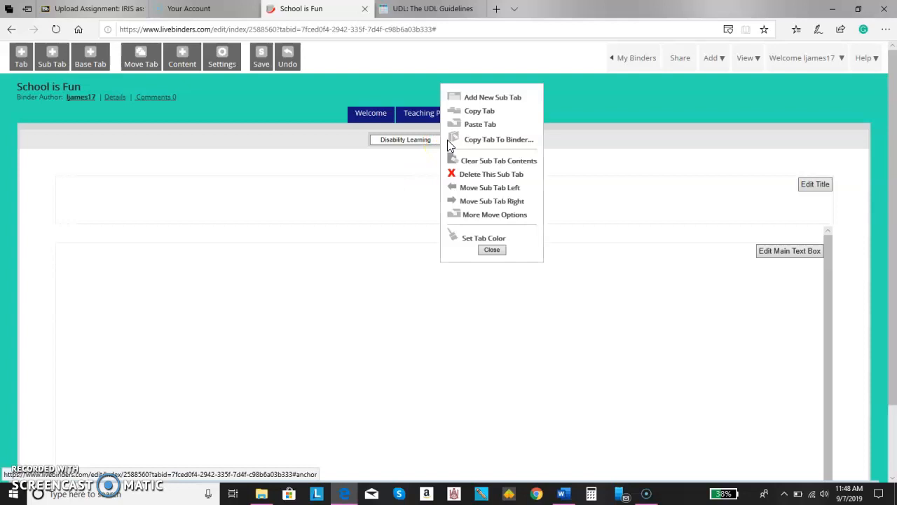
left_click(492, 201)
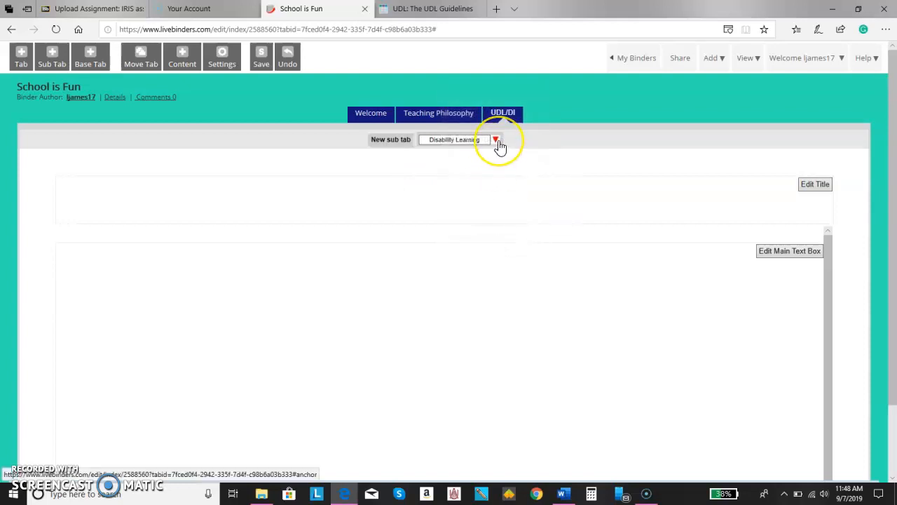
Delete the Disability Learning sub tab and confirm the deletion
left_click(498, 140)
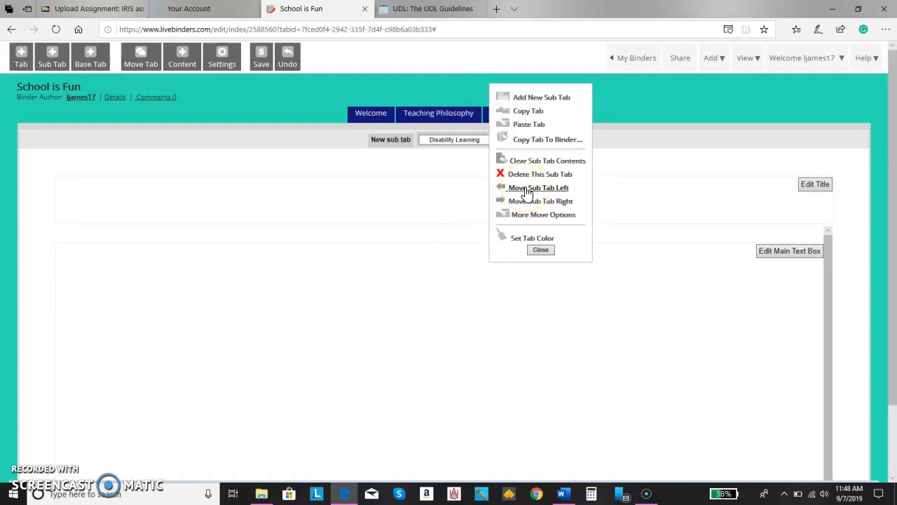
left_click(531, 207)
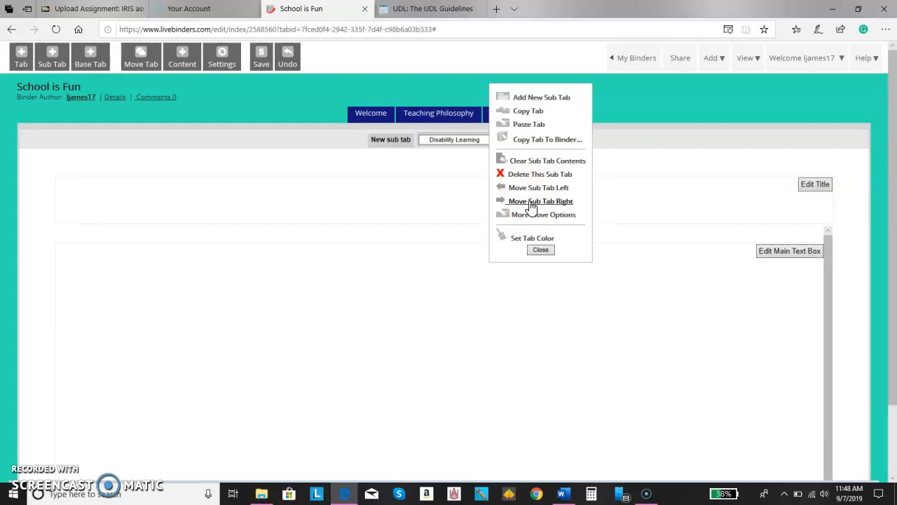
left_click(531, 204)
left_click(534, 176)
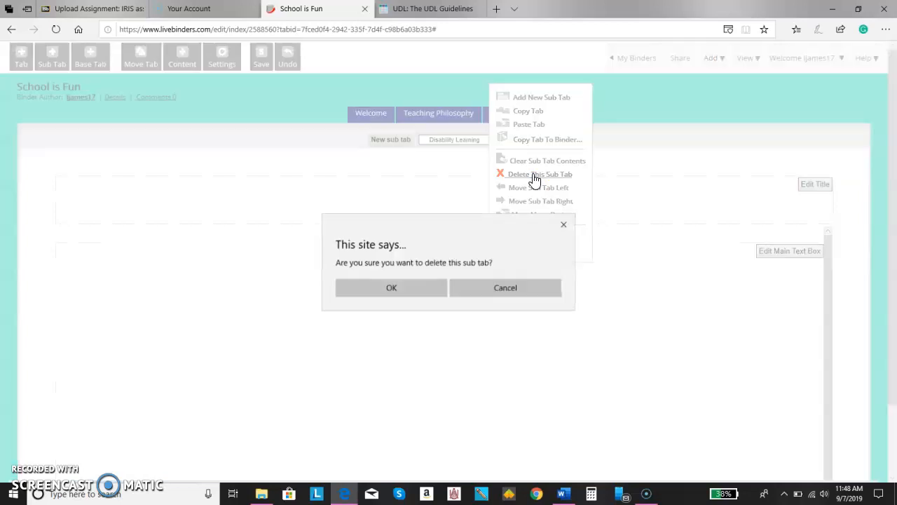
left_click(416, 287)
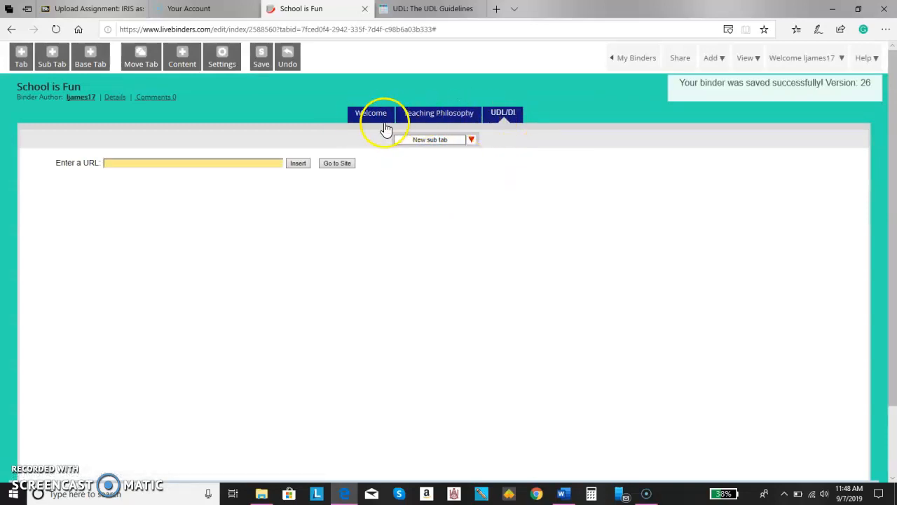
Select the UDL/DI tab in the School is Fun binder
left_click(504, 116)
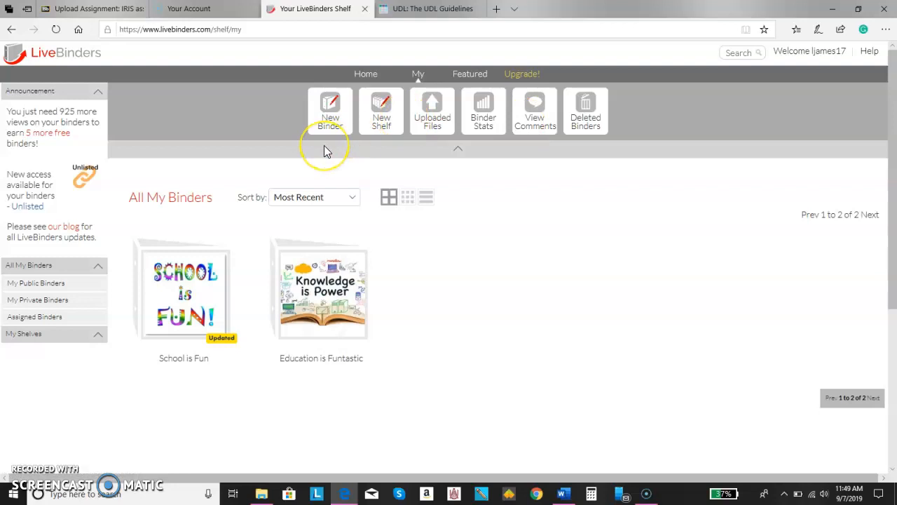
Open the Education is Funtastic binder from the shelf for viewing
mouse_move(322, 330)
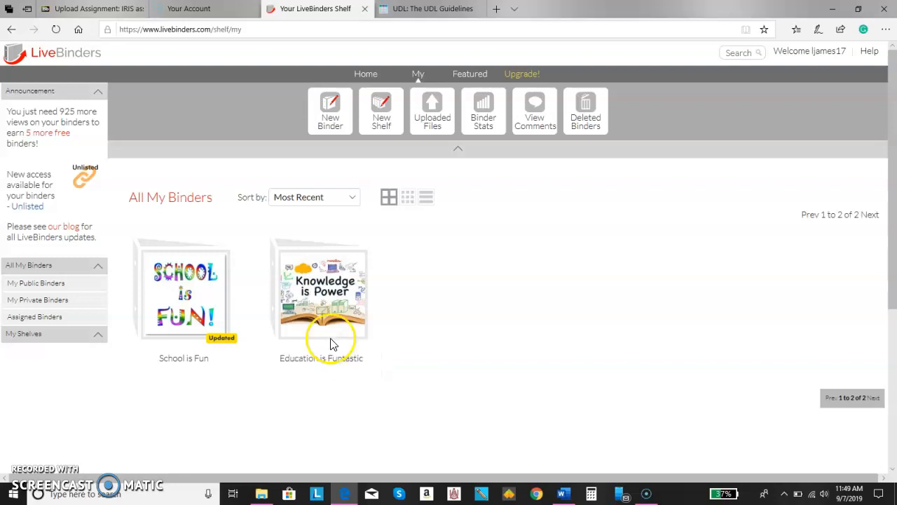
left_click(325, 296)
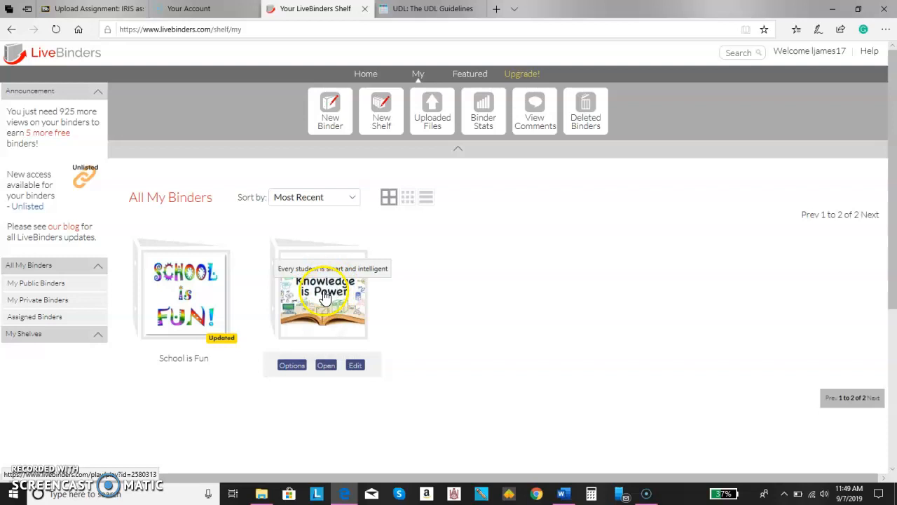
left_click(326, 367)
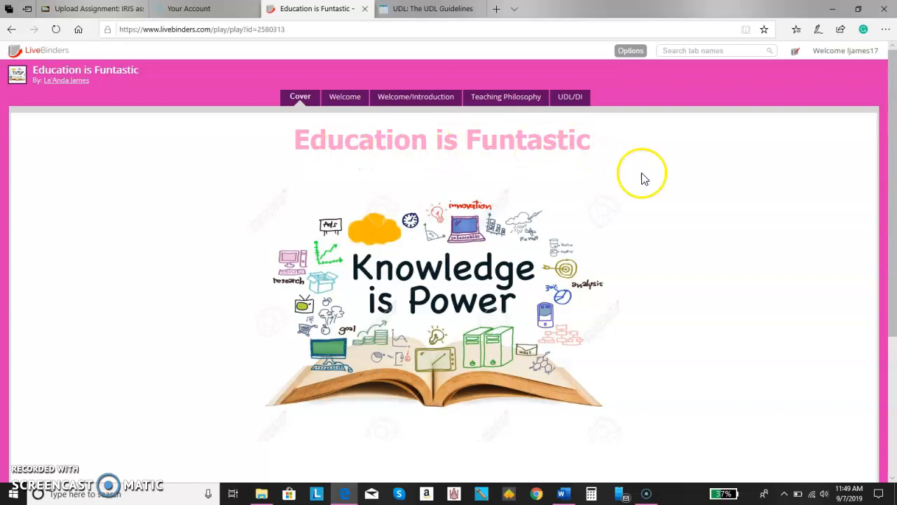
Review the Welcome and Teaching Philosophy pages of Education is Funtastic
left_click(339, 92)
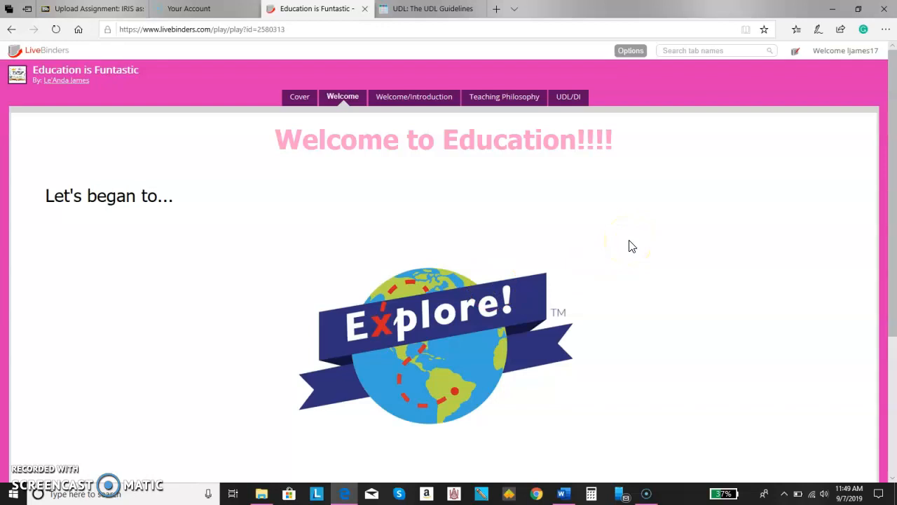
left_click(522, 105)
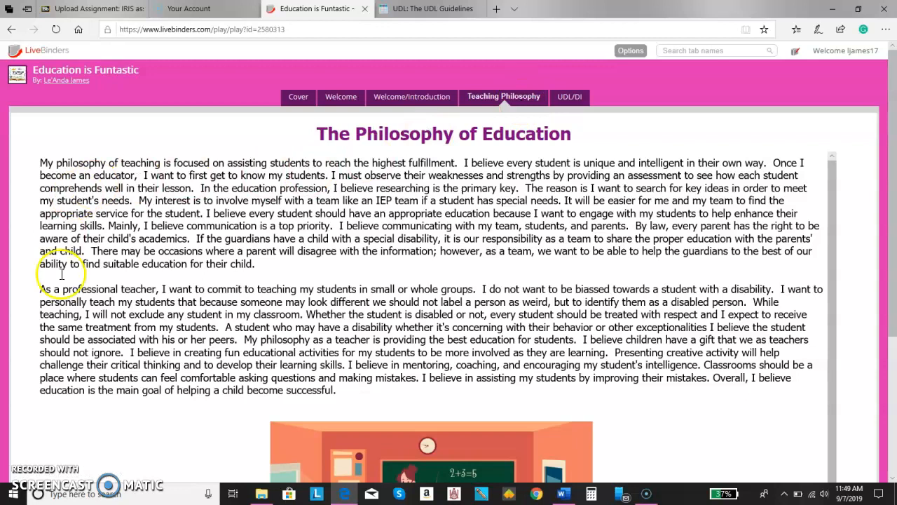
left_click_drag(893, 145, 892, 267)
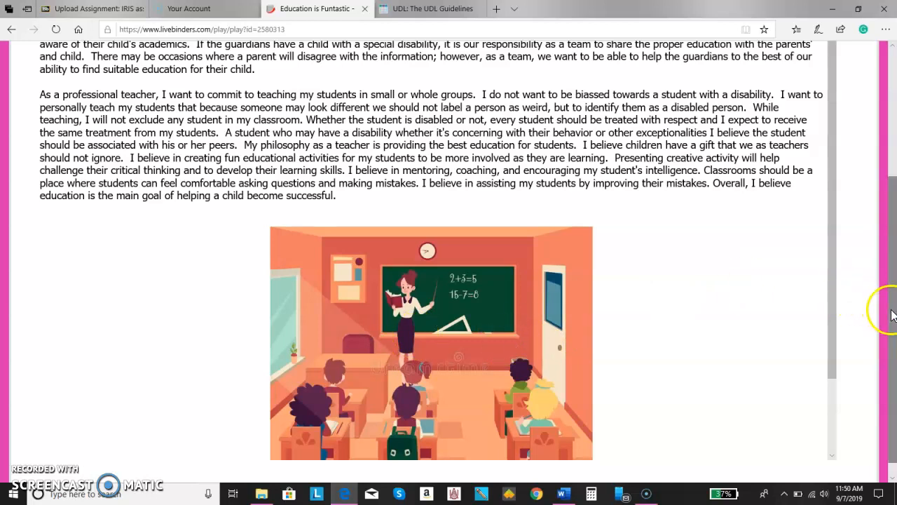
left_click_drag(830, 240, 839, 189)
scroll(885, 144, "up", 3)
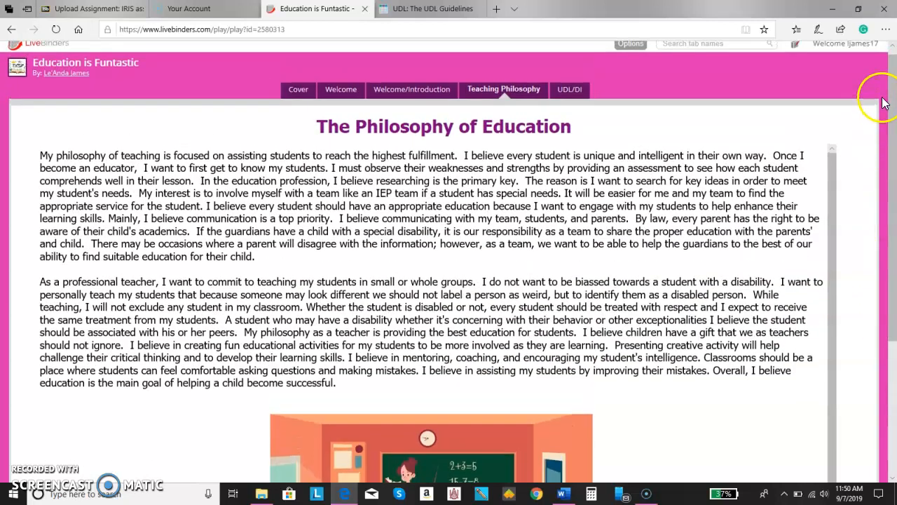
Check the UDL/DI resources page, then switch the binder into edit mode
left_click(571, 91)
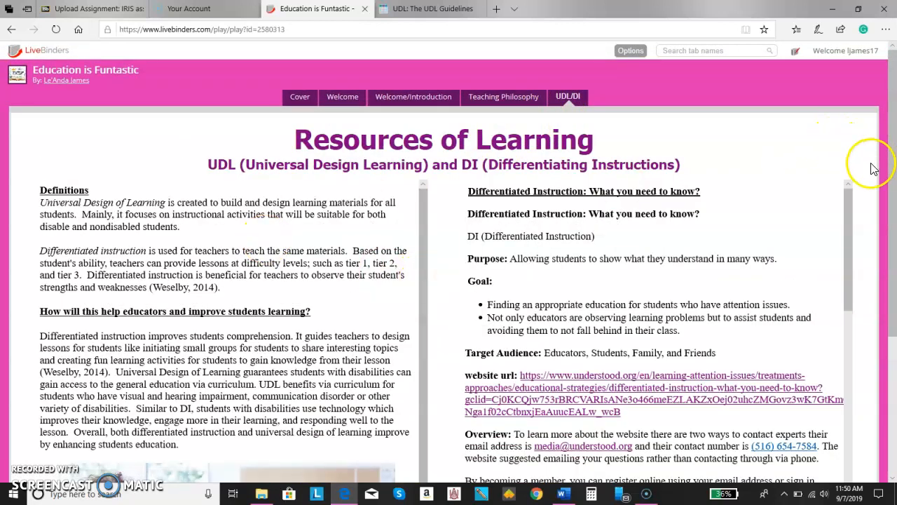
mouse_move(848, 202)
left_mouse_down()
mouse_move(864, 437)
mouse_move(857, 201)
left_mouse_up()
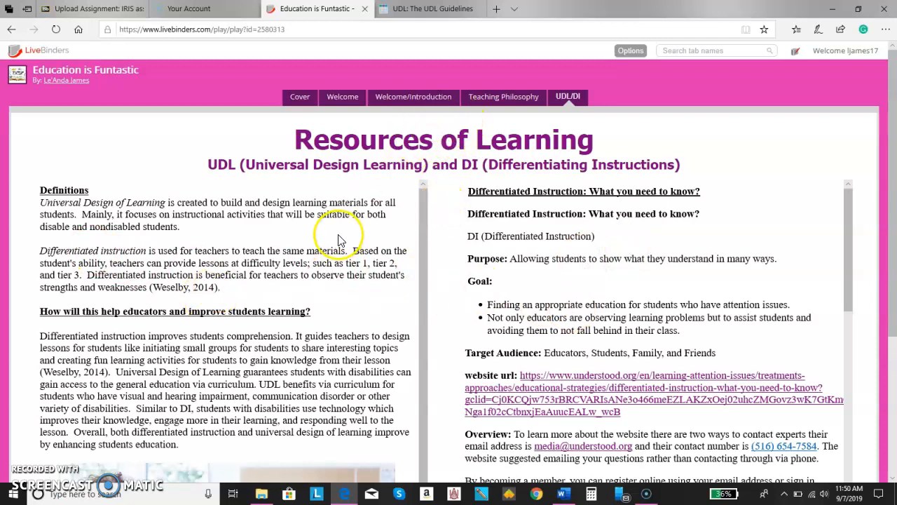
left_click(796, 56)
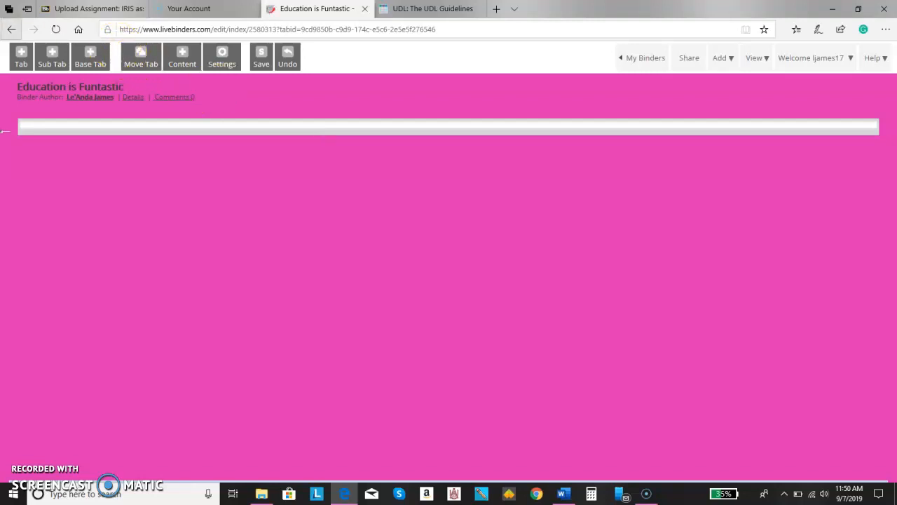
Reopen the binder in edit mode and bring up the UDL/DI page titled Resources of Learning
left_click(11, 31)
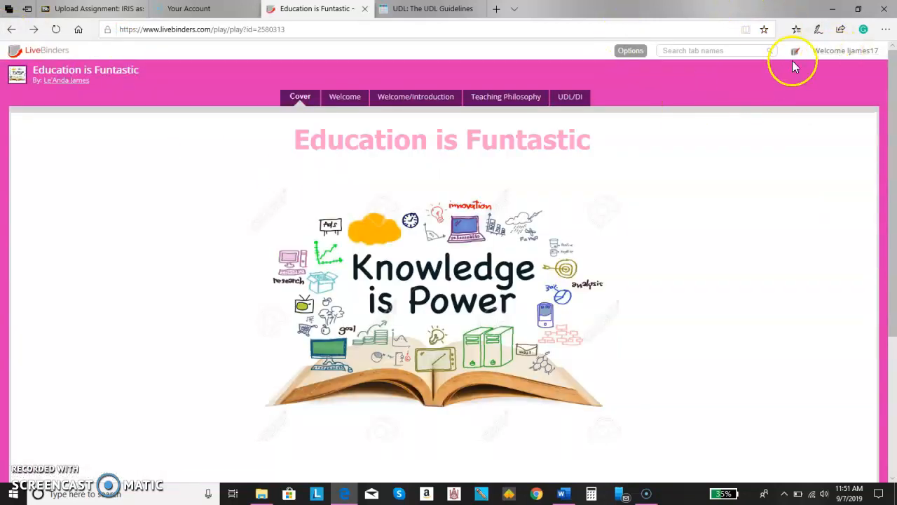
left_click(794, 56)
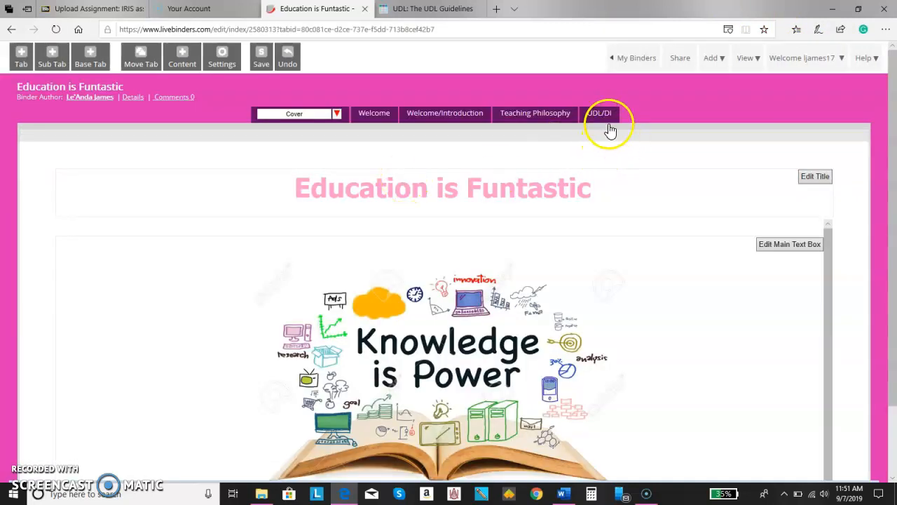
left_click(609, 121)
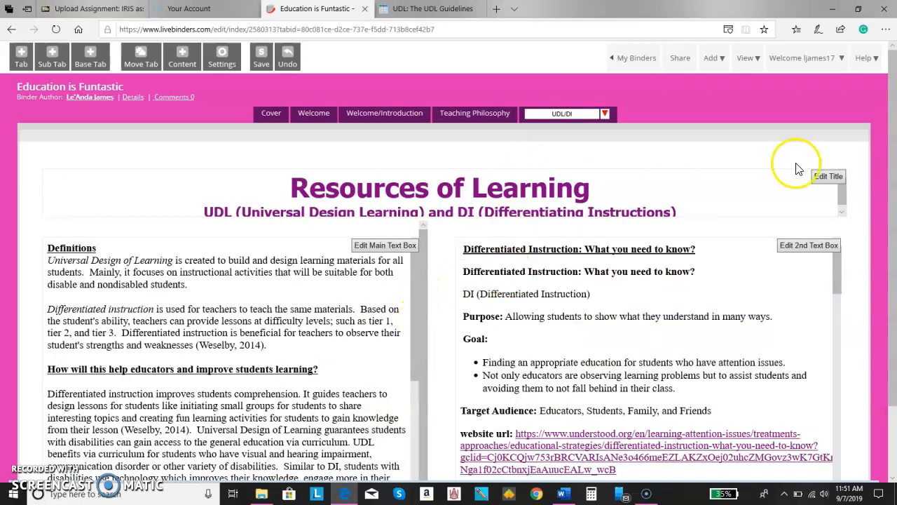
scroll(894, 160, "down", 1)
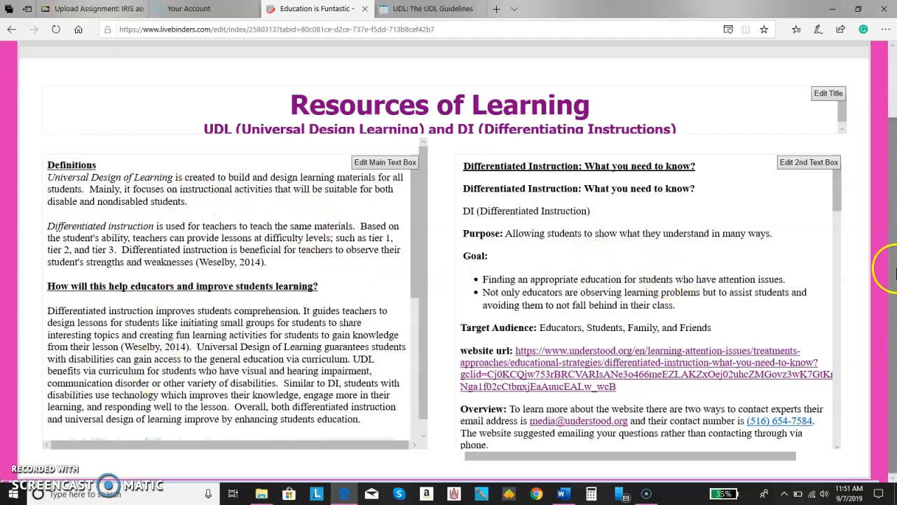
scroll(876, 217, "up", 1)
Save the UDL/DI page's second text box with its Differentiated Instruction text unchanged
left_click(807, 217)
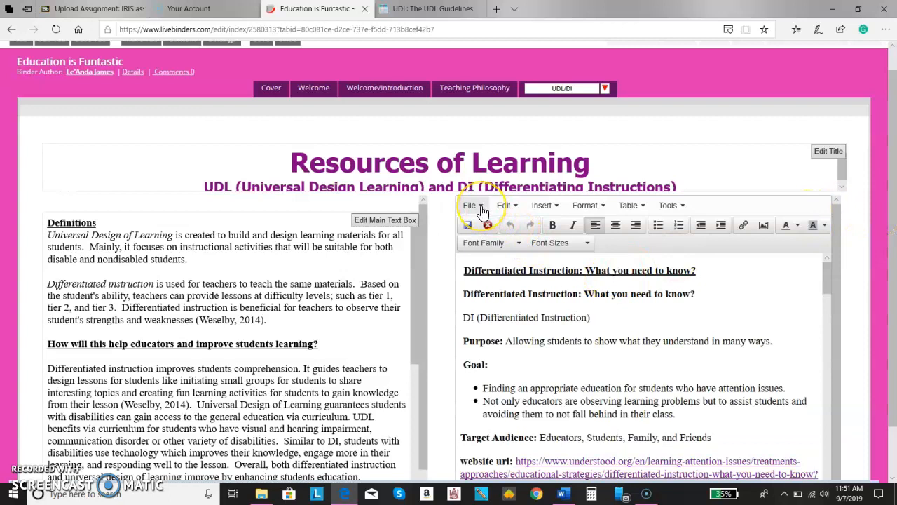
left_click(482, 212)
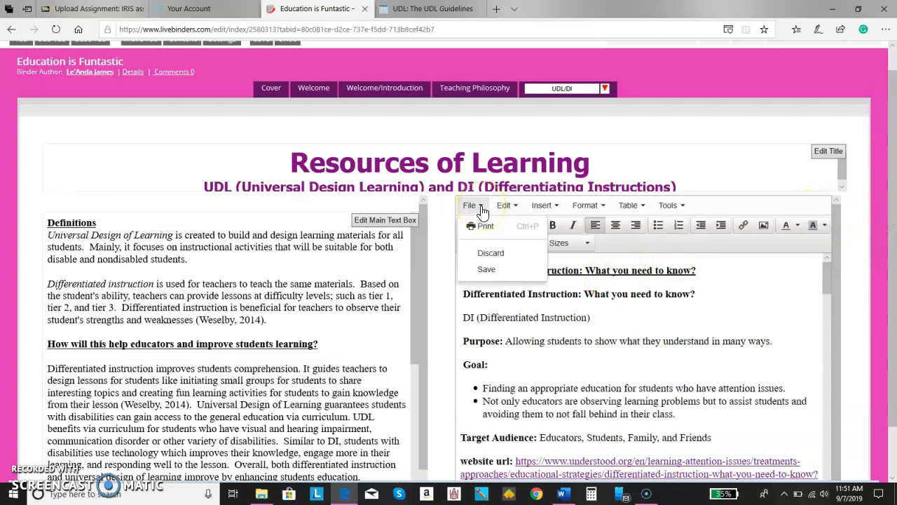
left_click(485, 271)
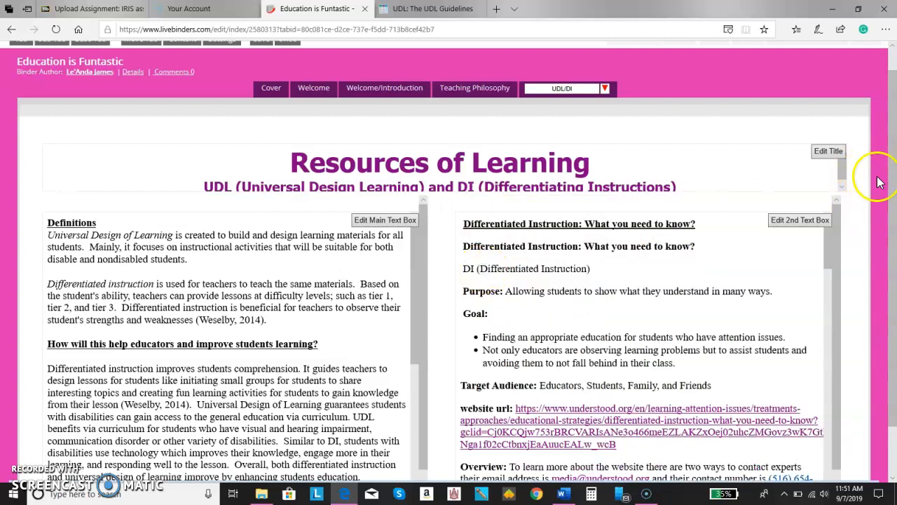
Save the Education is Funtastic binder and return to My Binders
left_click_drag(883, 180, 887, 135)
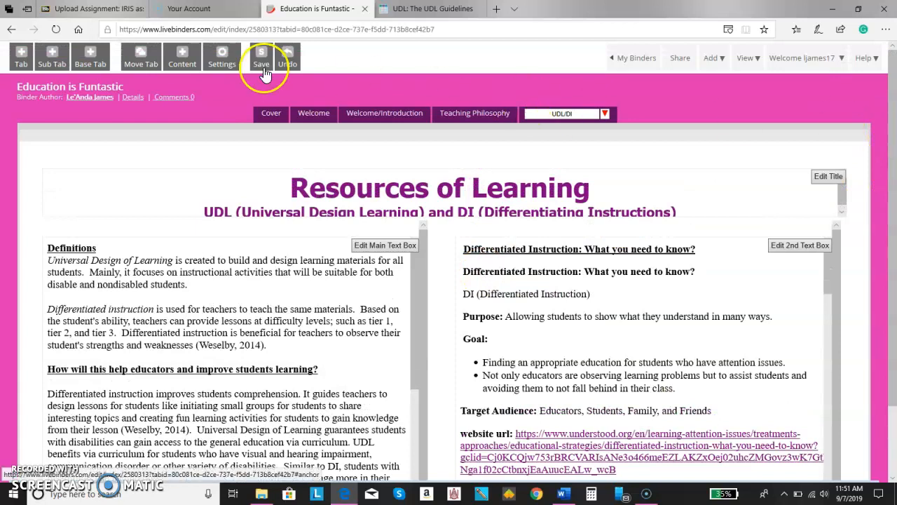
left_click(264, 60)
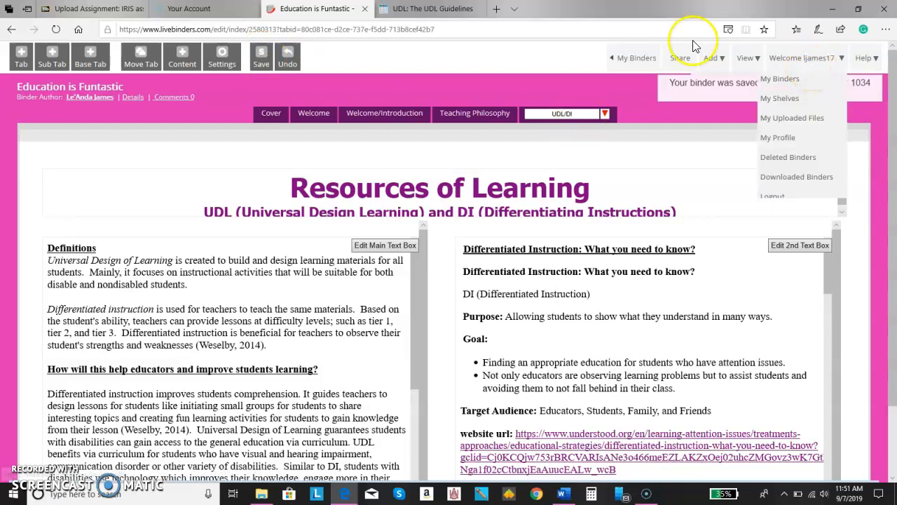
left_click(619, 61)
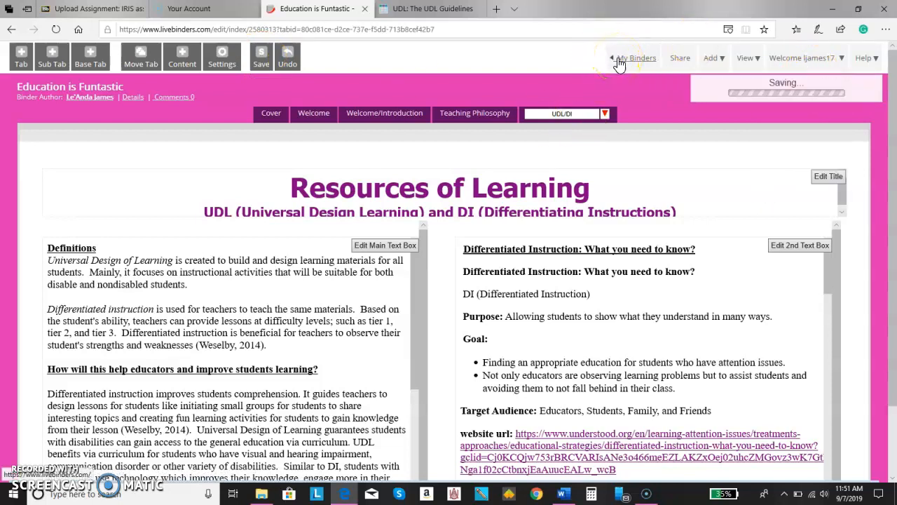